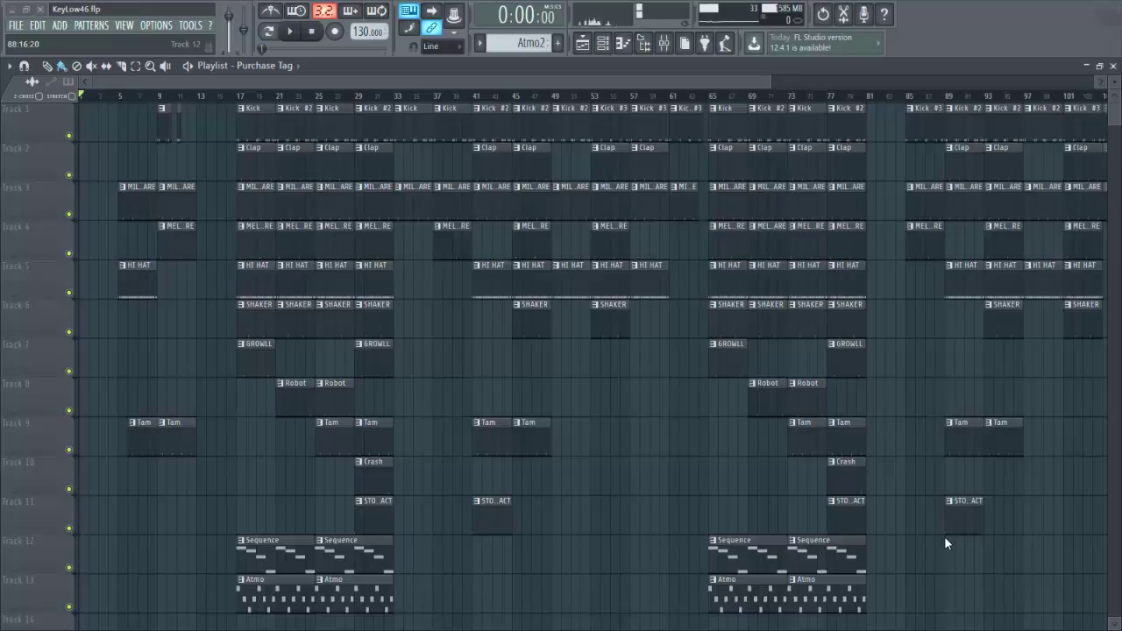
Look over the mixer's track faders and the effects loaded on the Master track
left_click(664, 42)
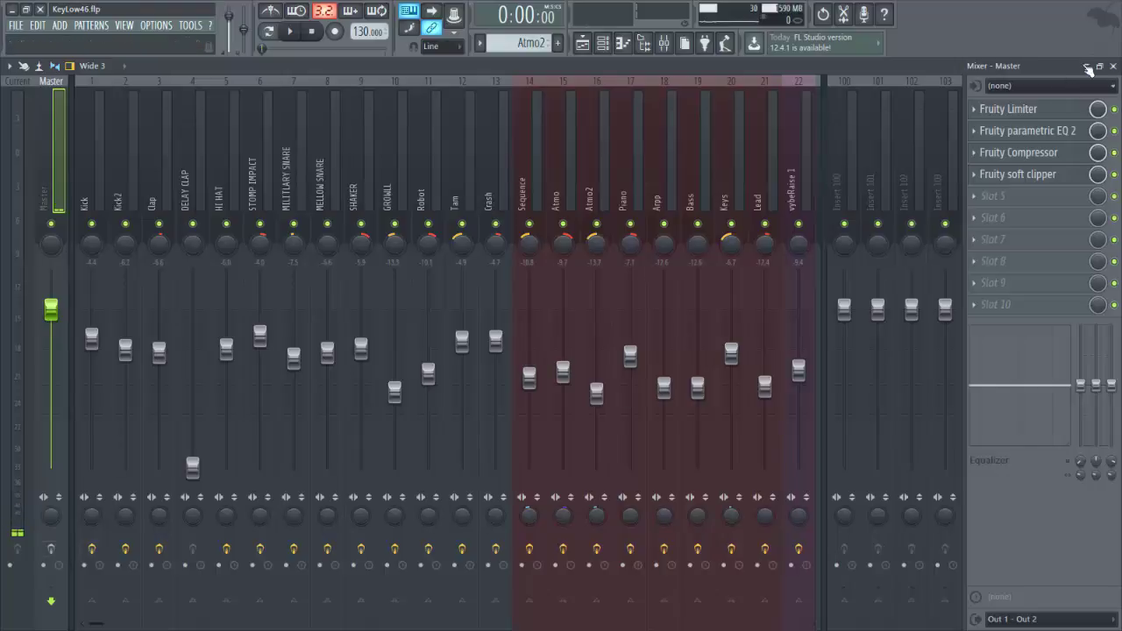
left_click(1112, 65)
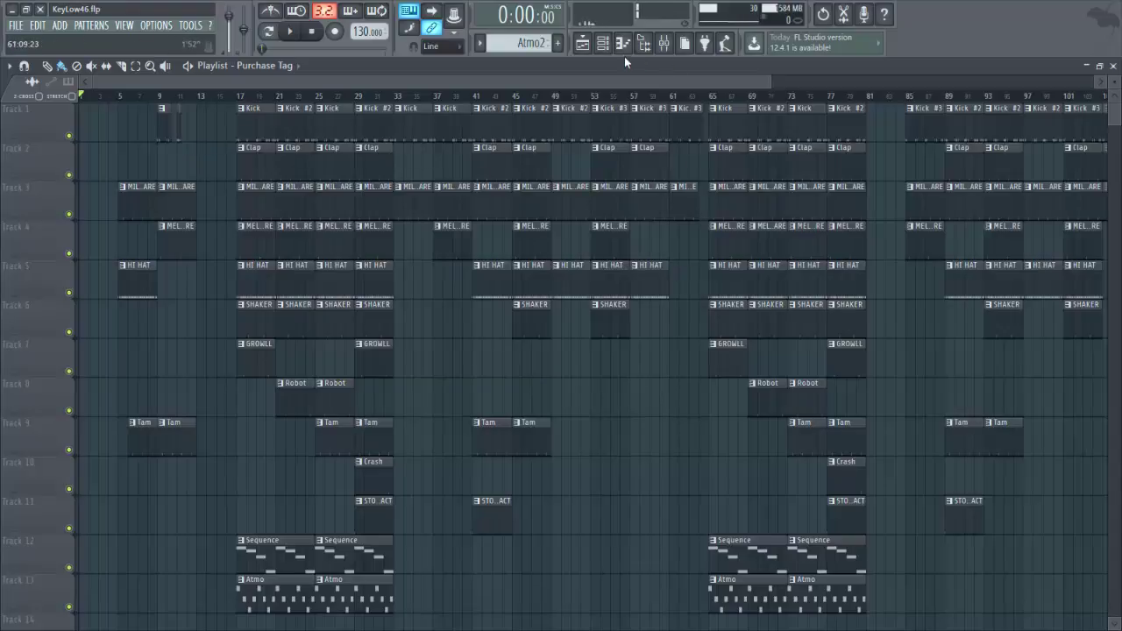
Show the Unsorted group in the channel rack and examine its channels from Kick through Lead
left_click(603, 42)
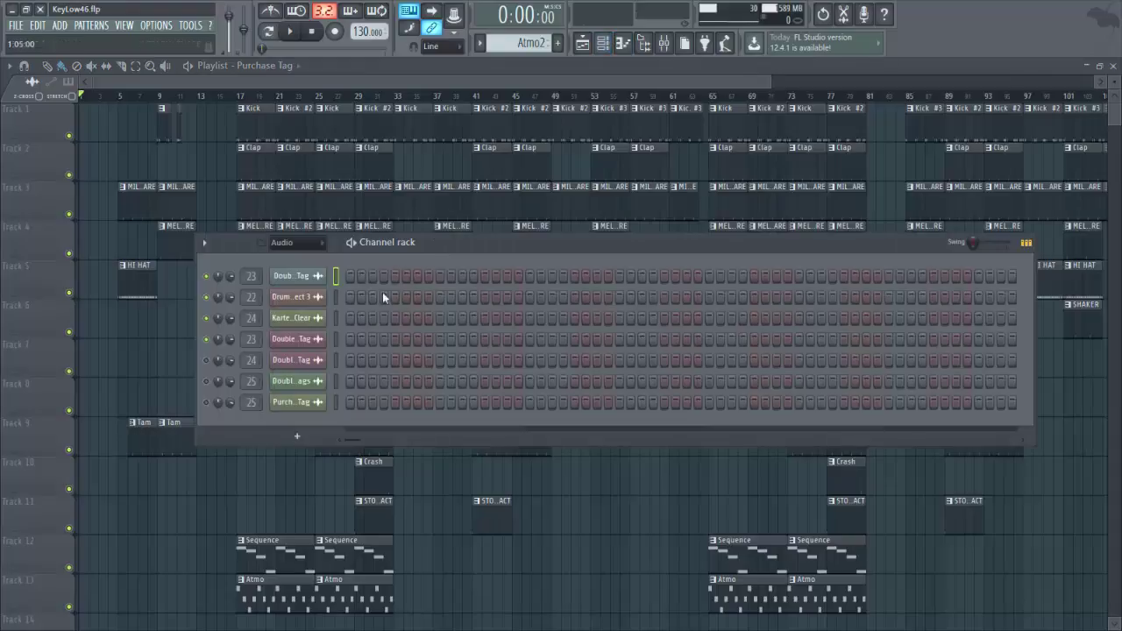
left_click(298, 243)
left_click(298, 290)
scroll(482, 422, "down", 5)
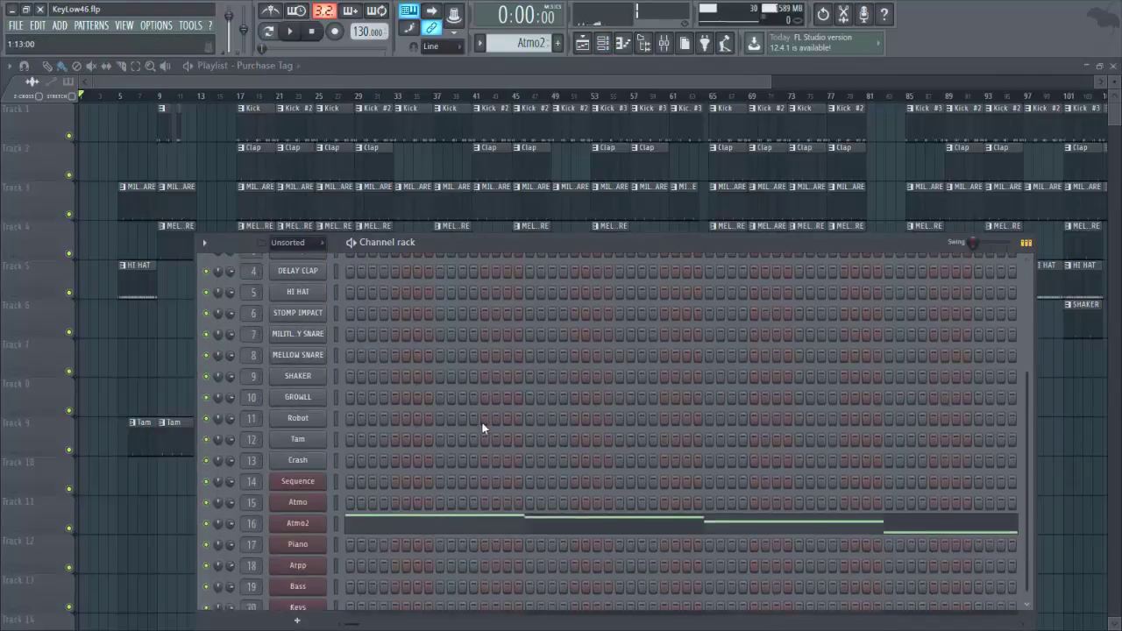
scroll(358, 505, "up", 5)
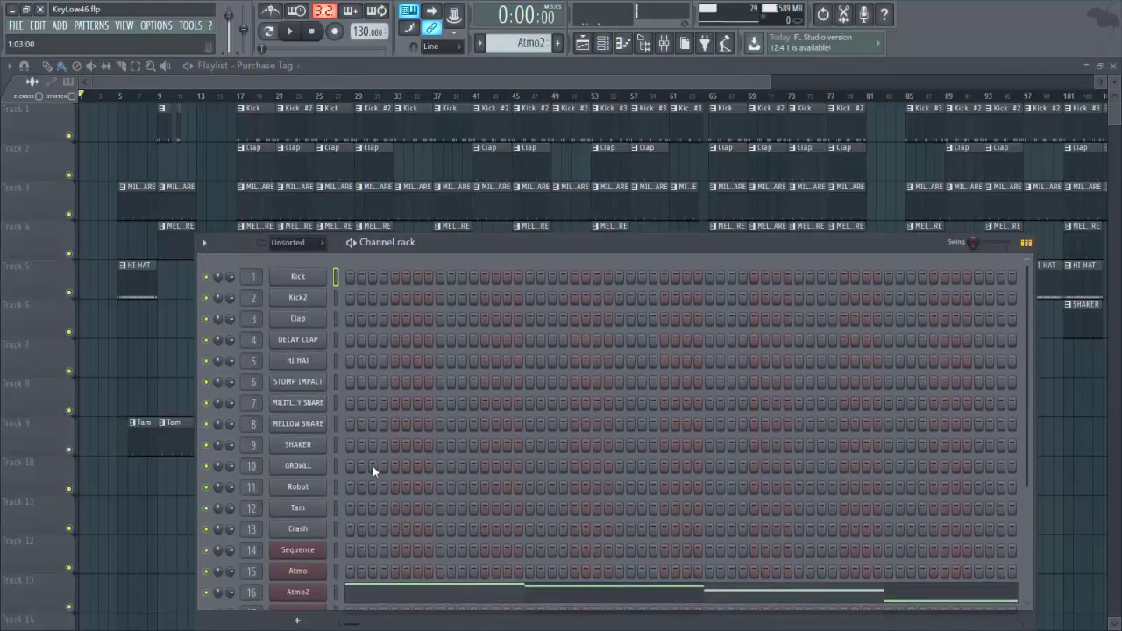
scroll(397, 443, "down", 5)
scroll(413, 501, "up", 5)
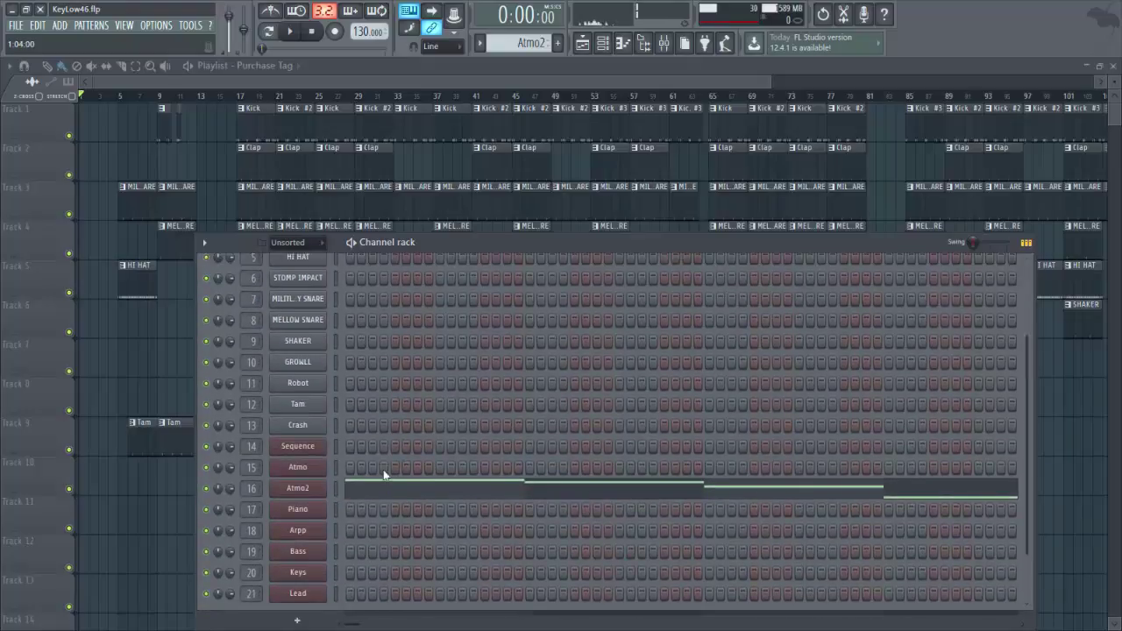
scroll(388, 458, "down", 2)
left_click(418, 81)
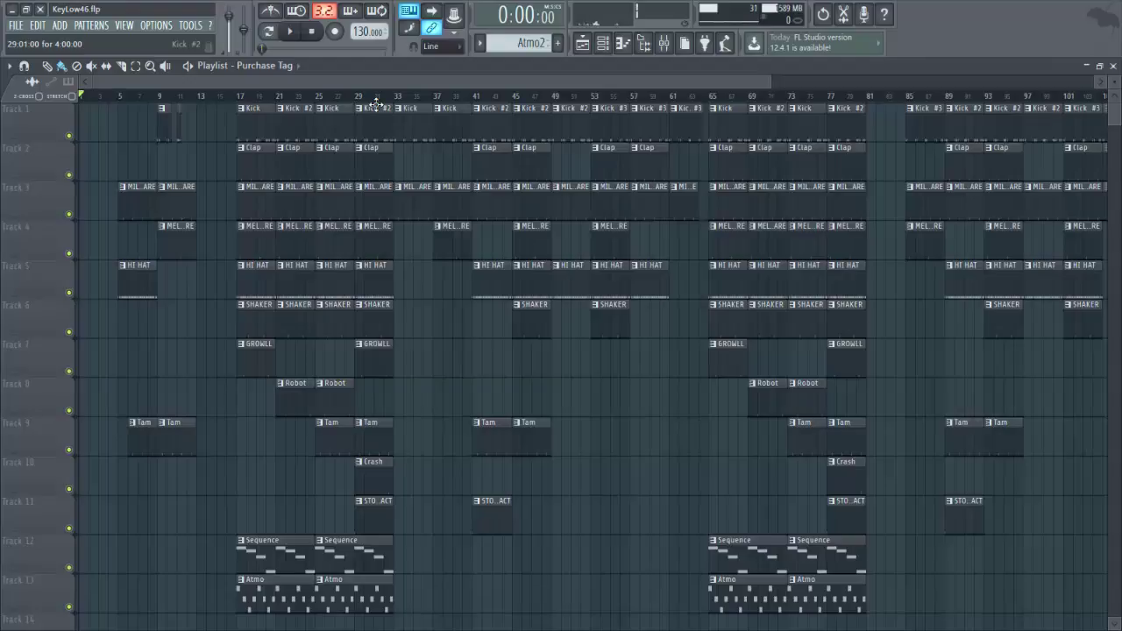
Examine the playlist arrangement from the drum tracks down to the audio tag clips on Track 24
scroll(566, 430, "down", 7)
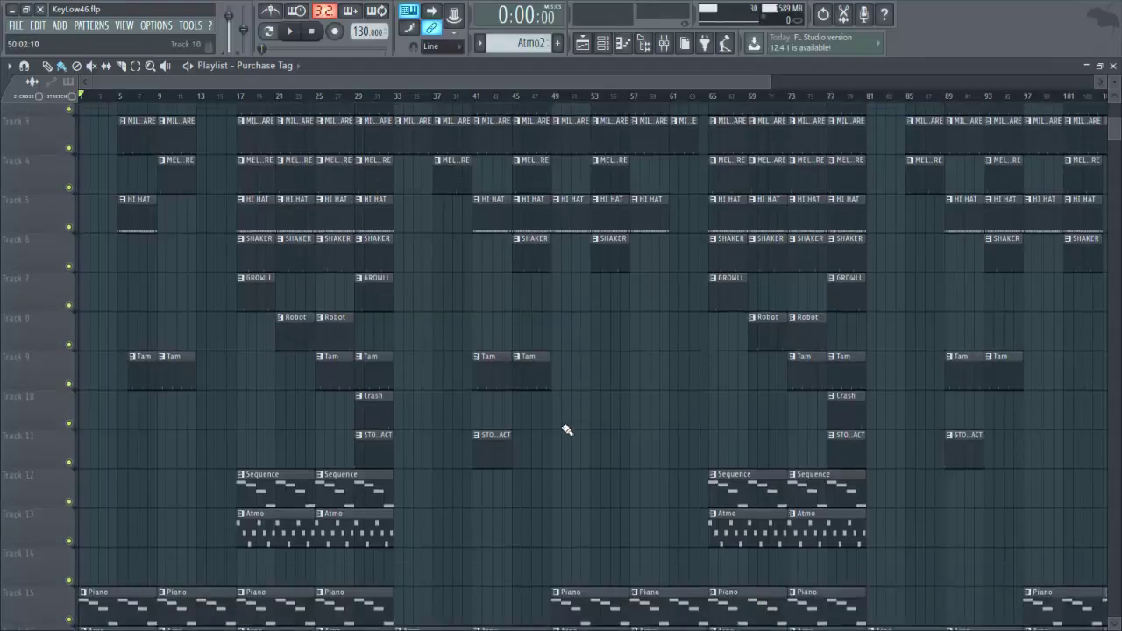
scroll(376, 394, "down", 10)
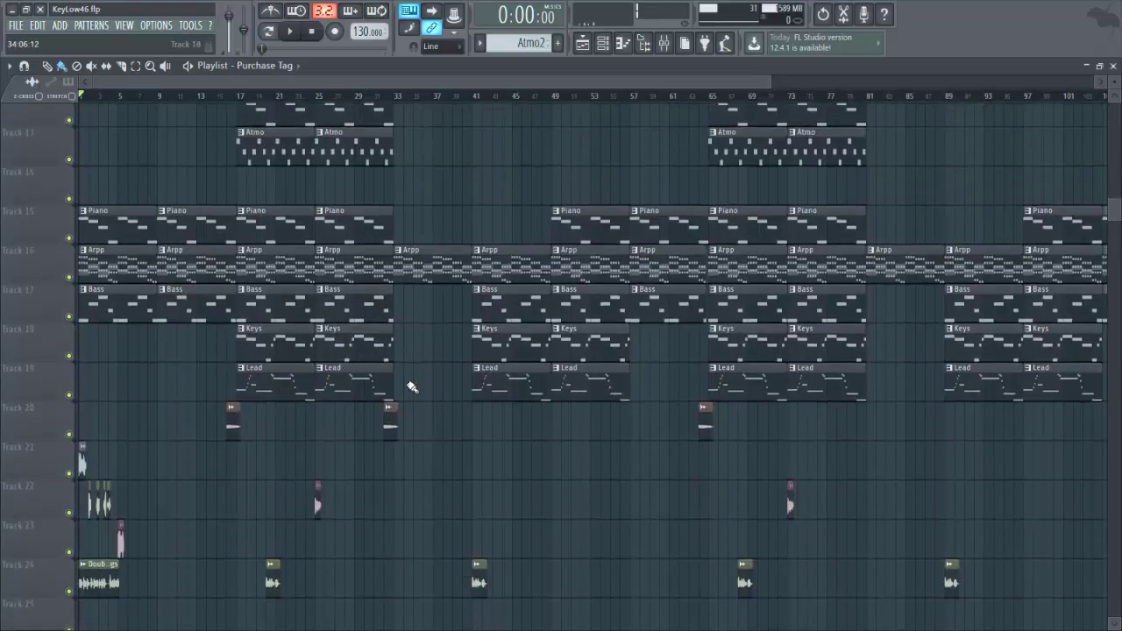
scroll(415, 385, "up", 17)
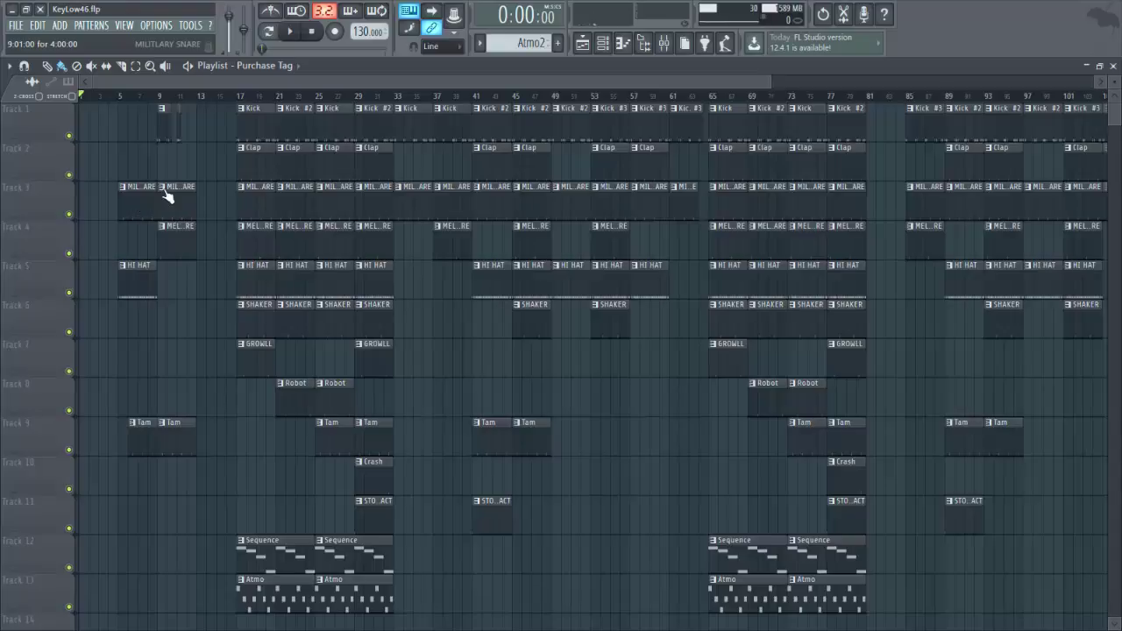
Play the song from the beginning and examine the mixer's levels and Master effect slots during playback
key("space")
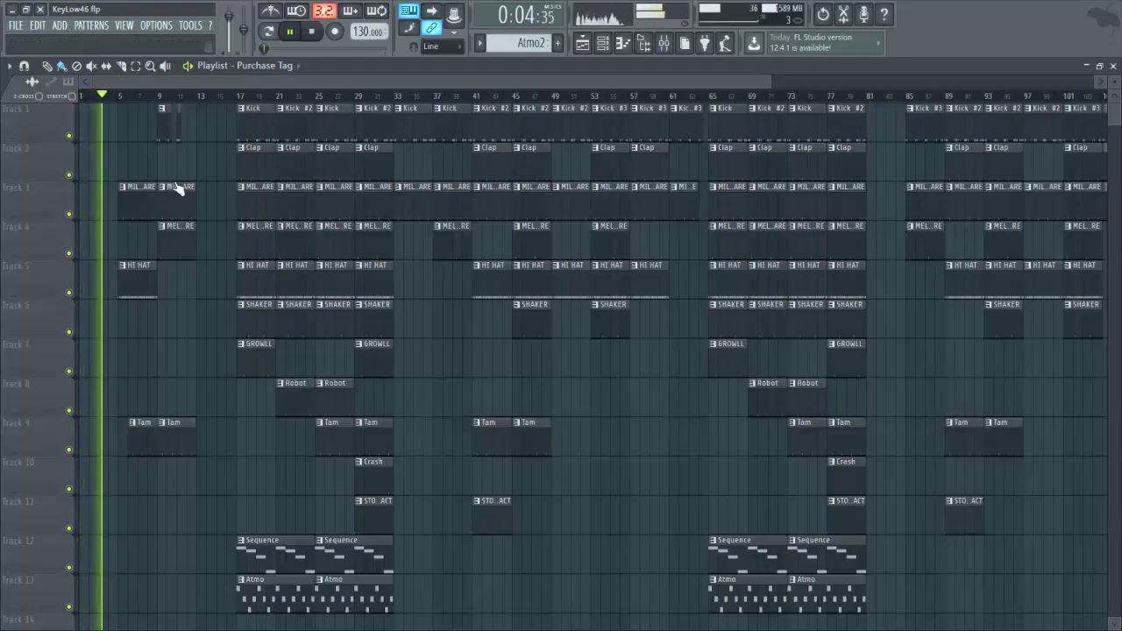
left_click(663, 43)
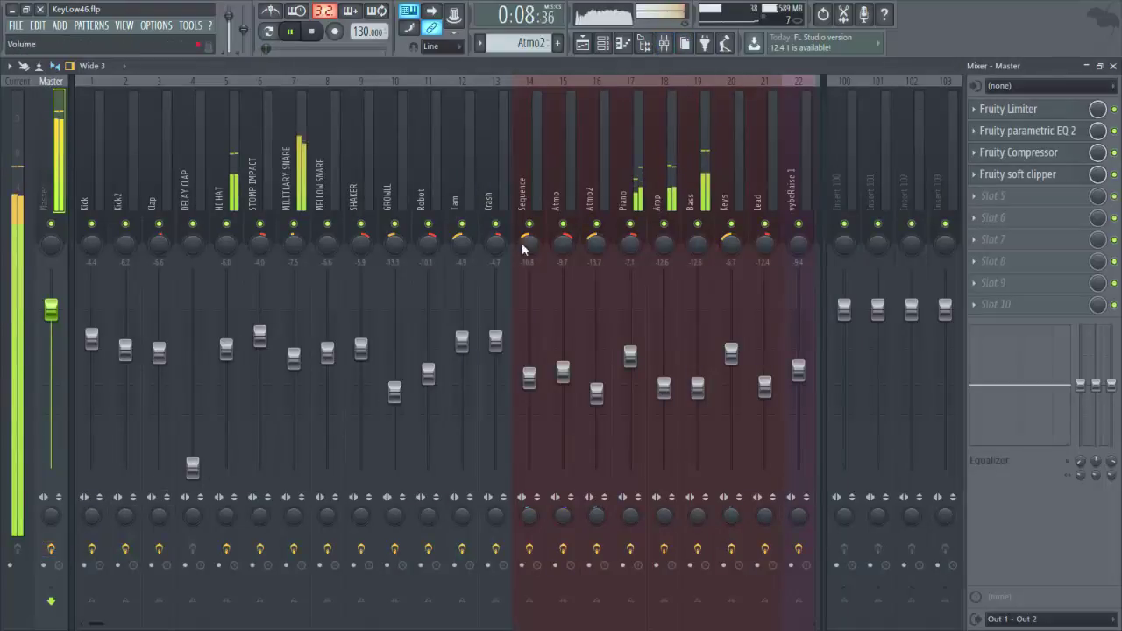
left_click(1090, 67)
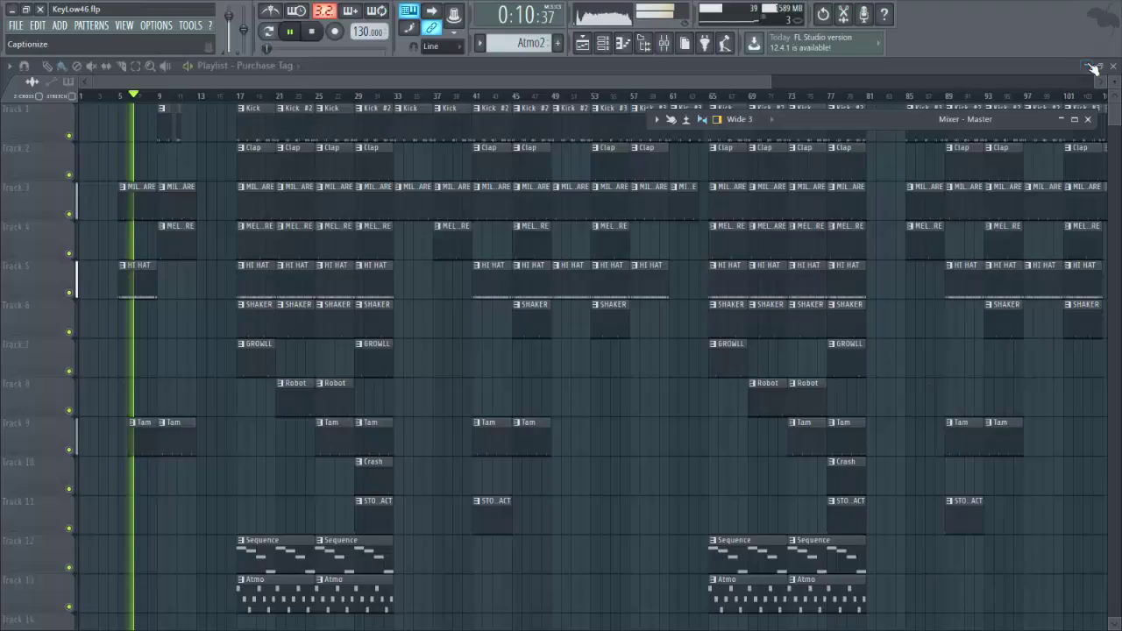
left_click(1060, 121)
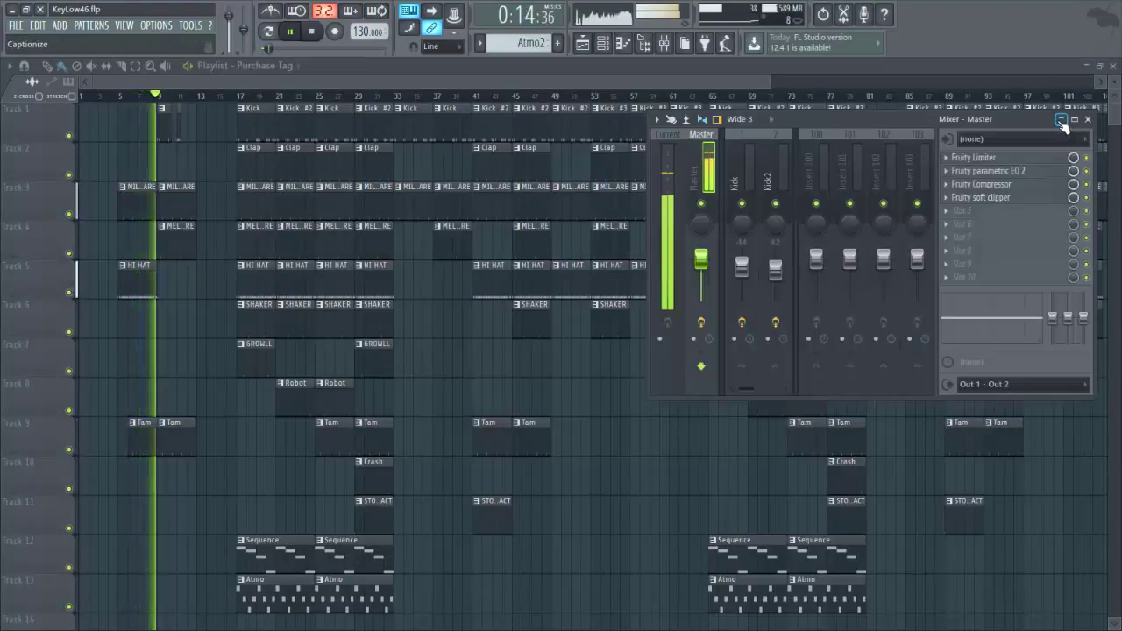
left_click(1061, 121)
left_click(1060, 121)
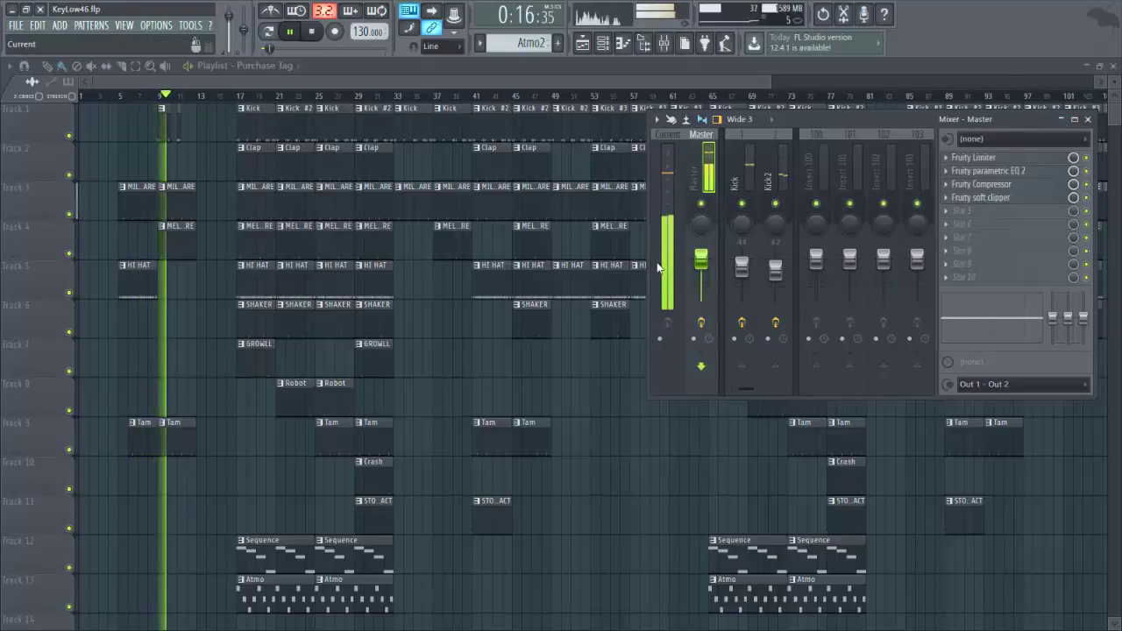
left_click(1074, 120)
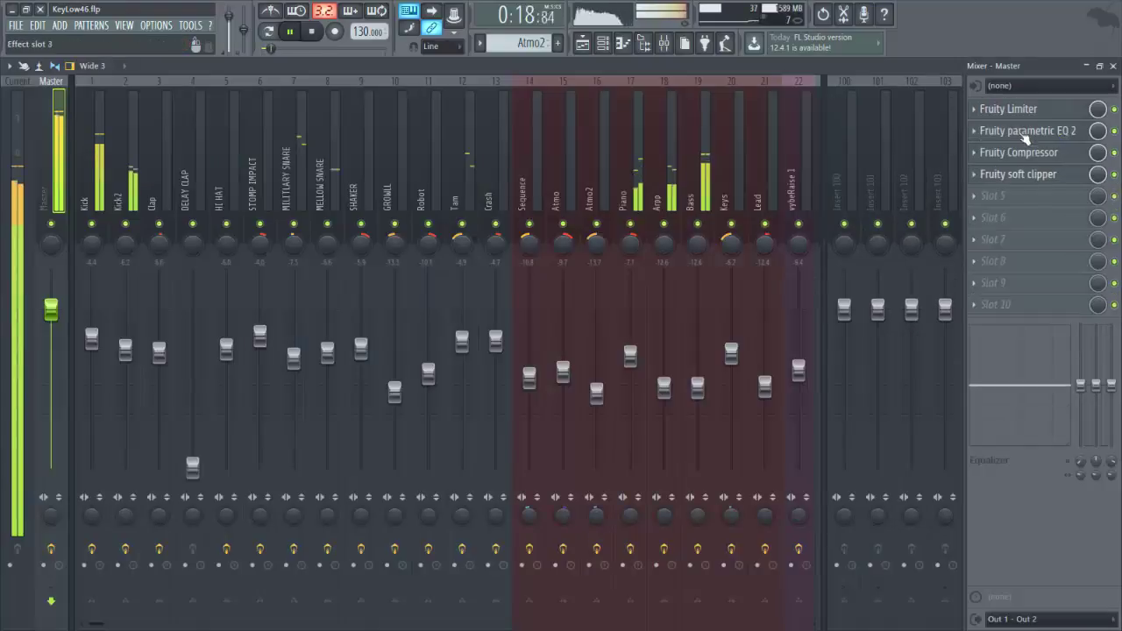
left_click(1112, 66)
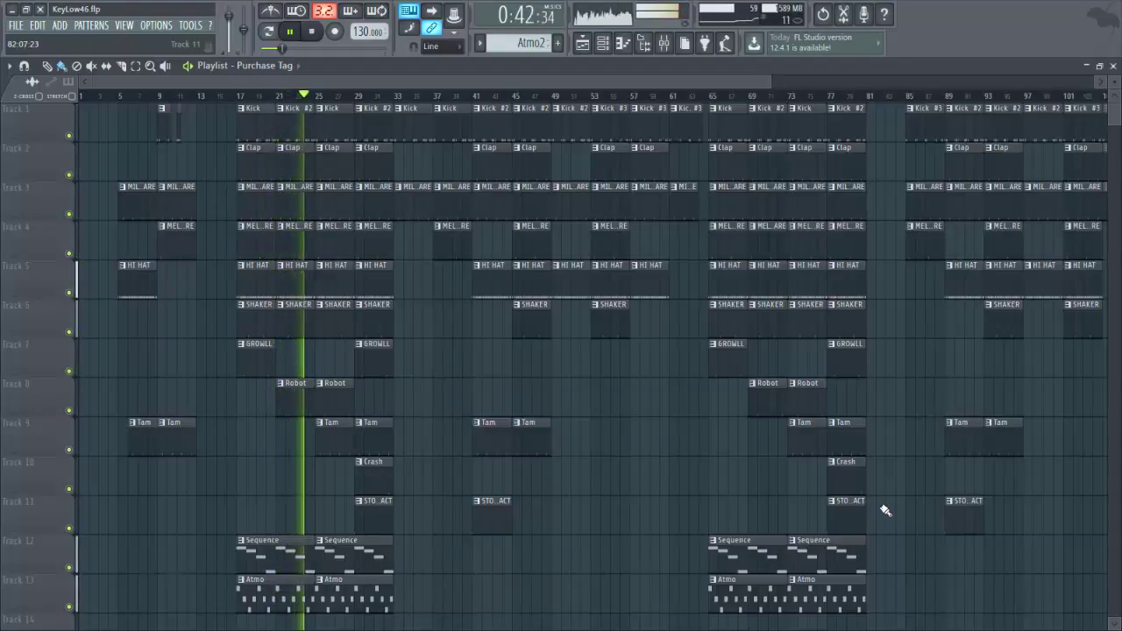
Examine the melody and audio clip tracks while the song plays, and check their levels in the mixer
scroll(676, 439, "down", 3)
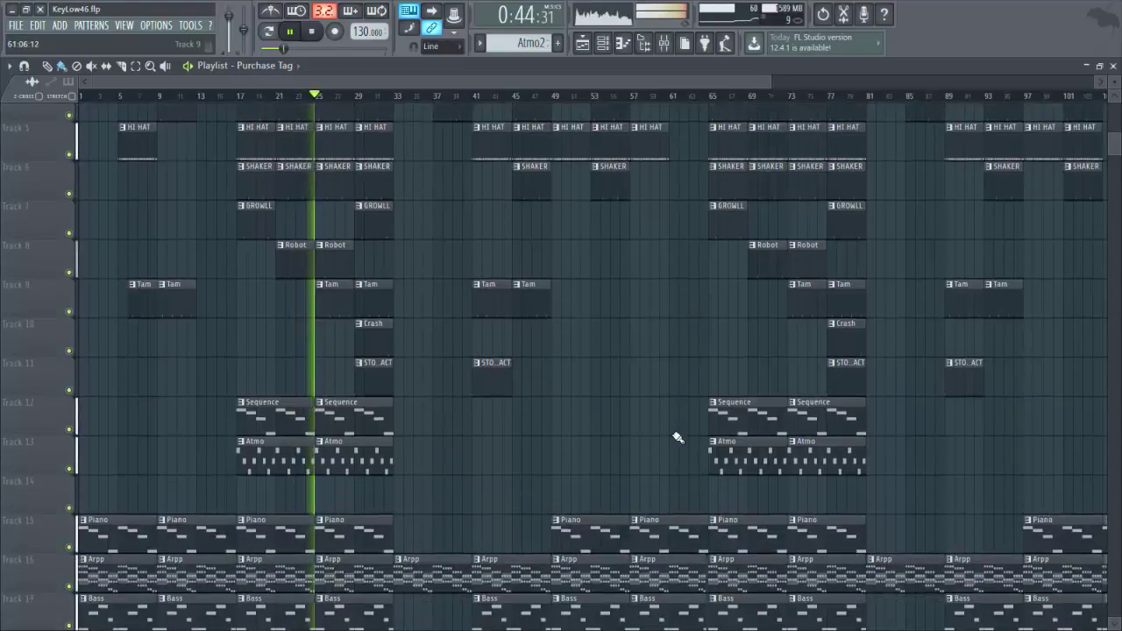
scroll(678, 437, "down", 10)
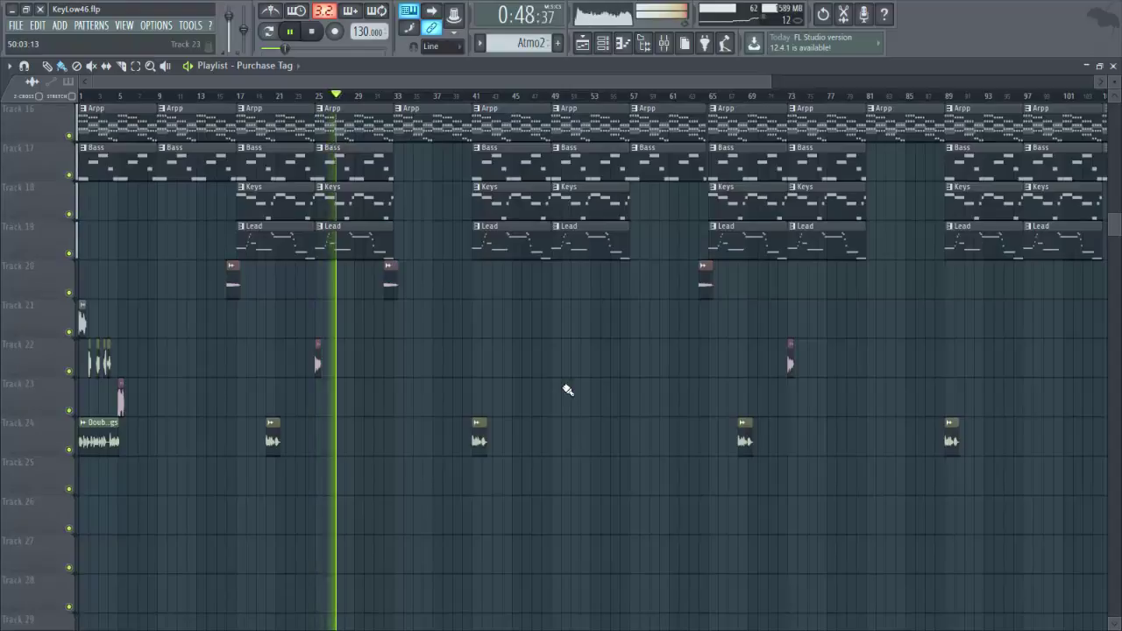
scroll(568, 390, "up", 7)
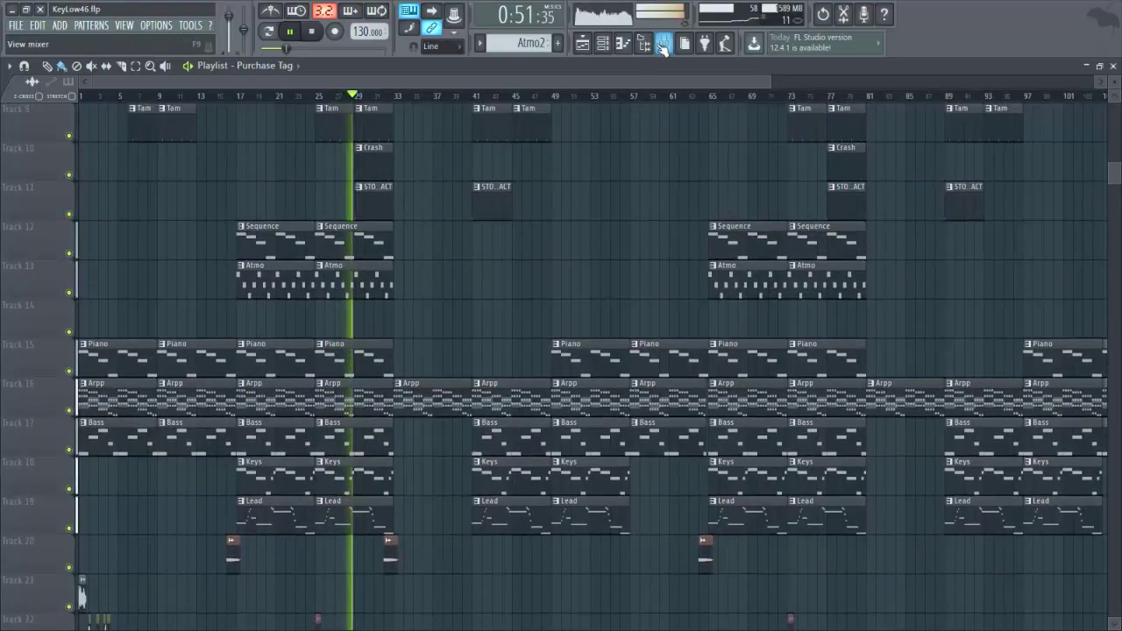
left_click(663, 48)
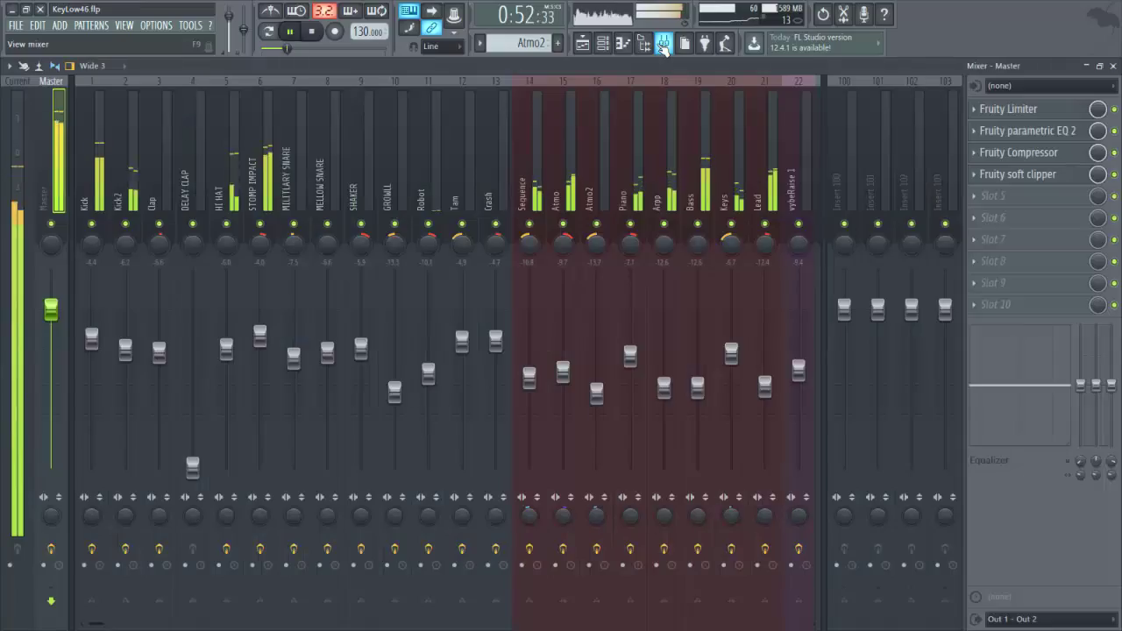
left_click(663, 51)
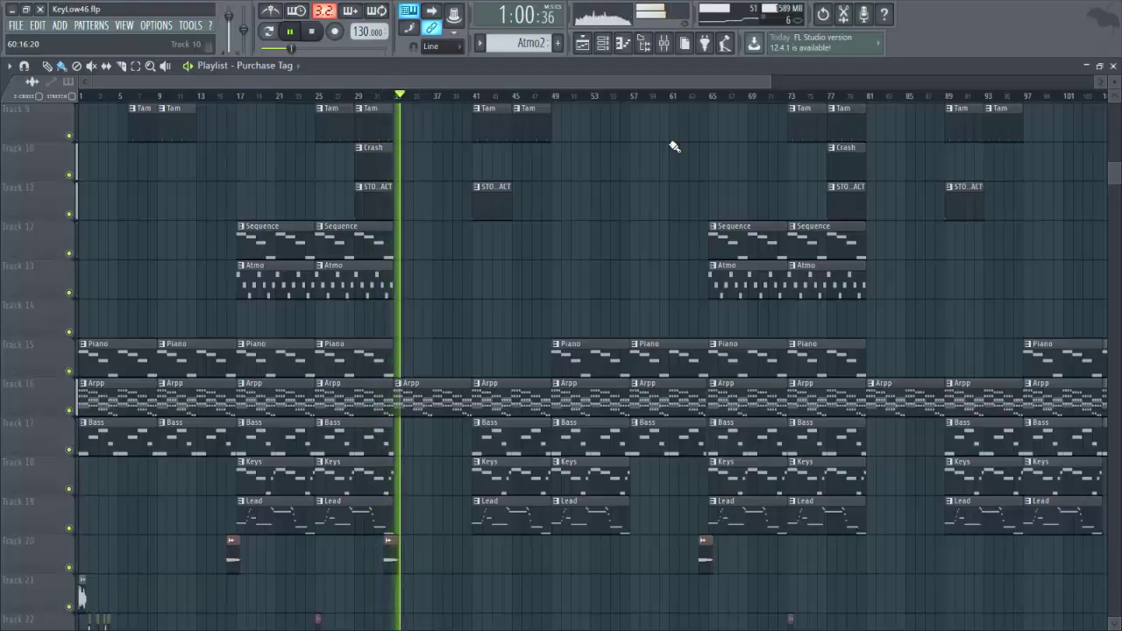
Follow the playing arrangement across the drum and melody tracks past bar 65, and stop playback
scroll(674, 146, "up", 6)
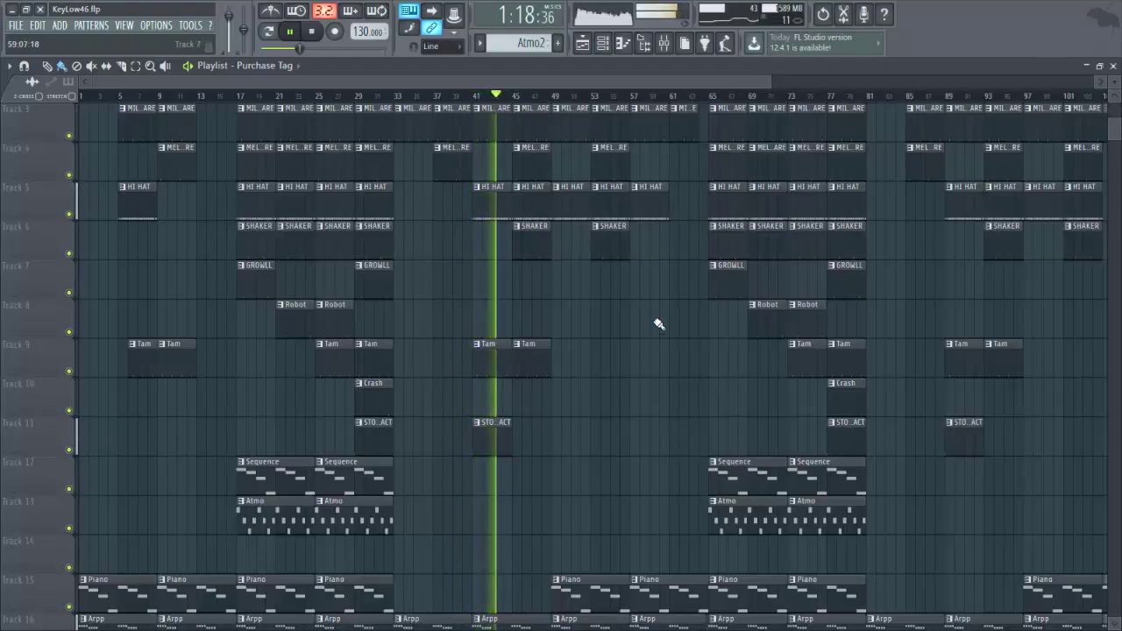
scroll(658, 322, "down", 7)
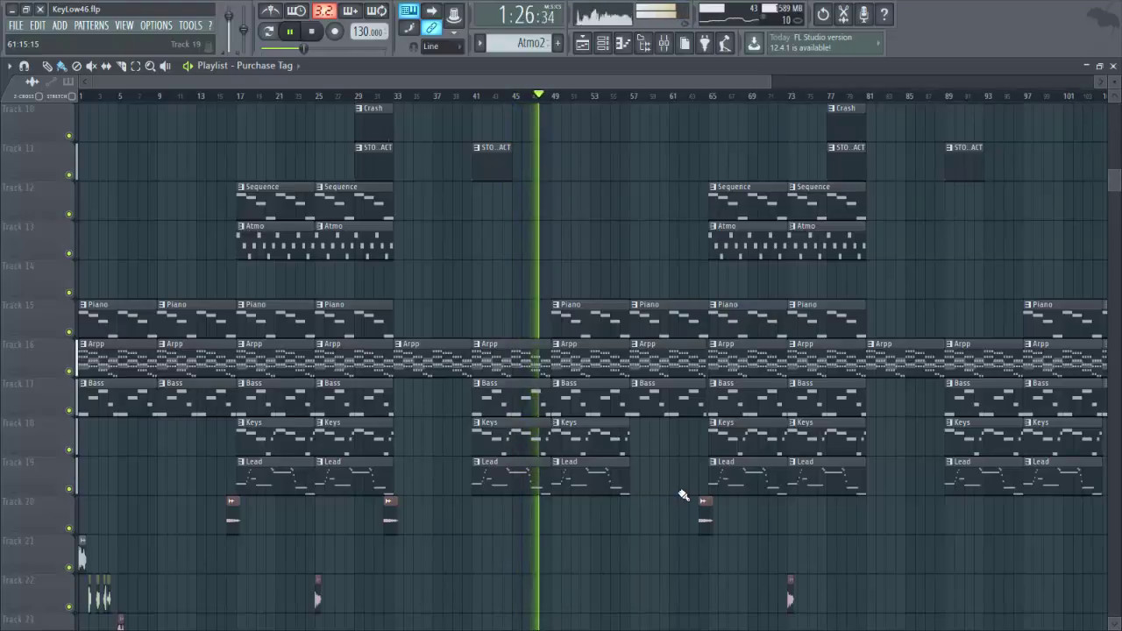
scroll(680, 493, "up", 4)
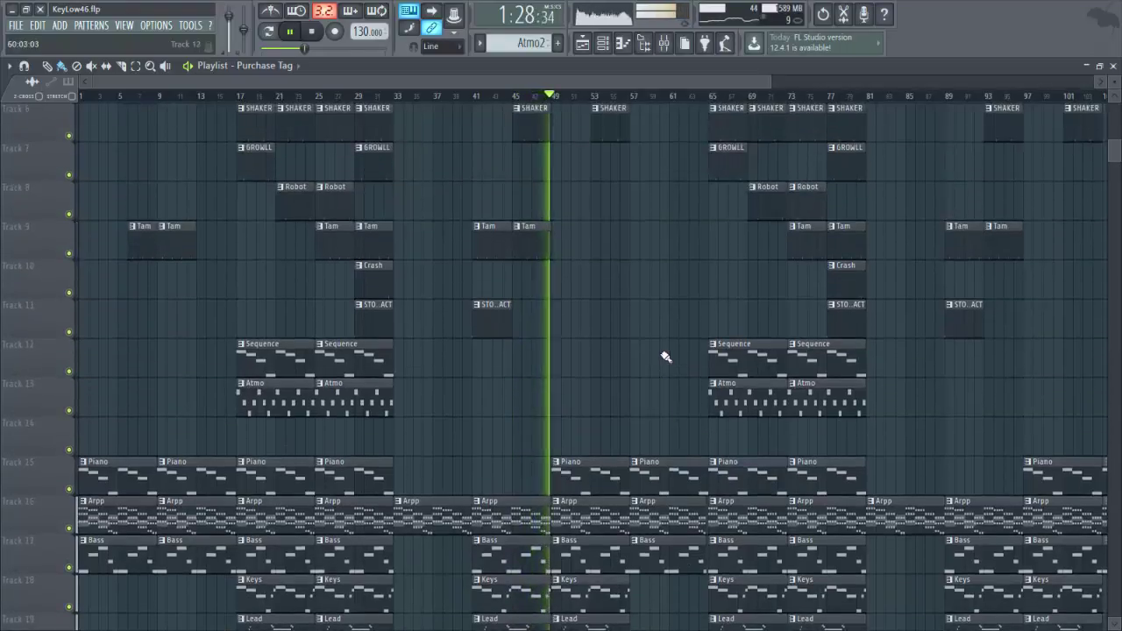
scroll(666, 357, "up", 2)
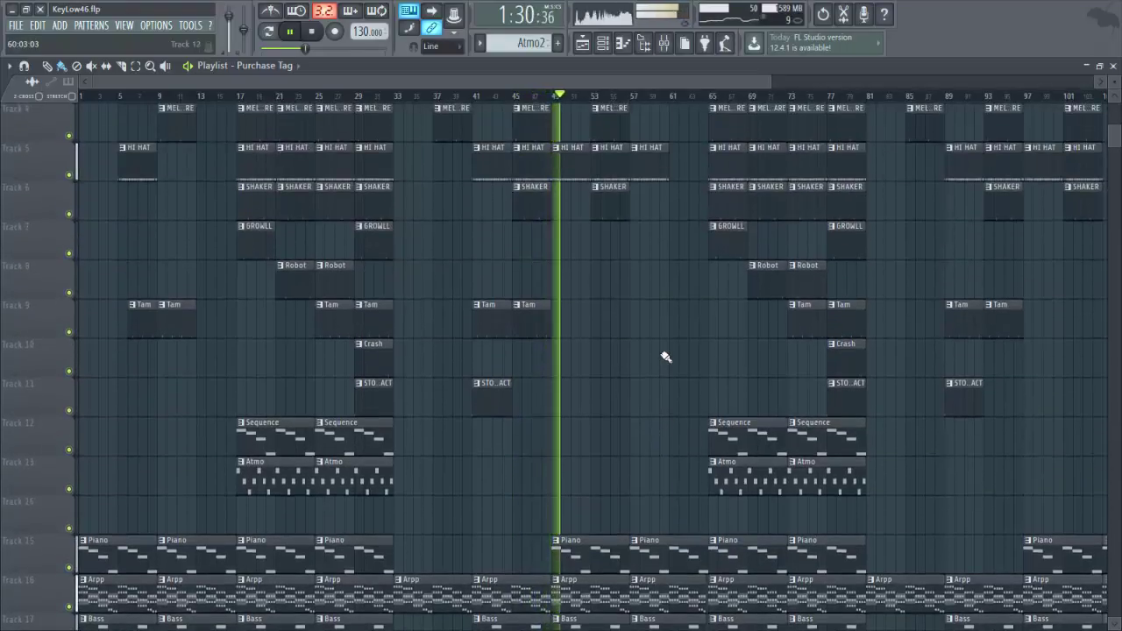
scroll(666, 357, "up", 3)
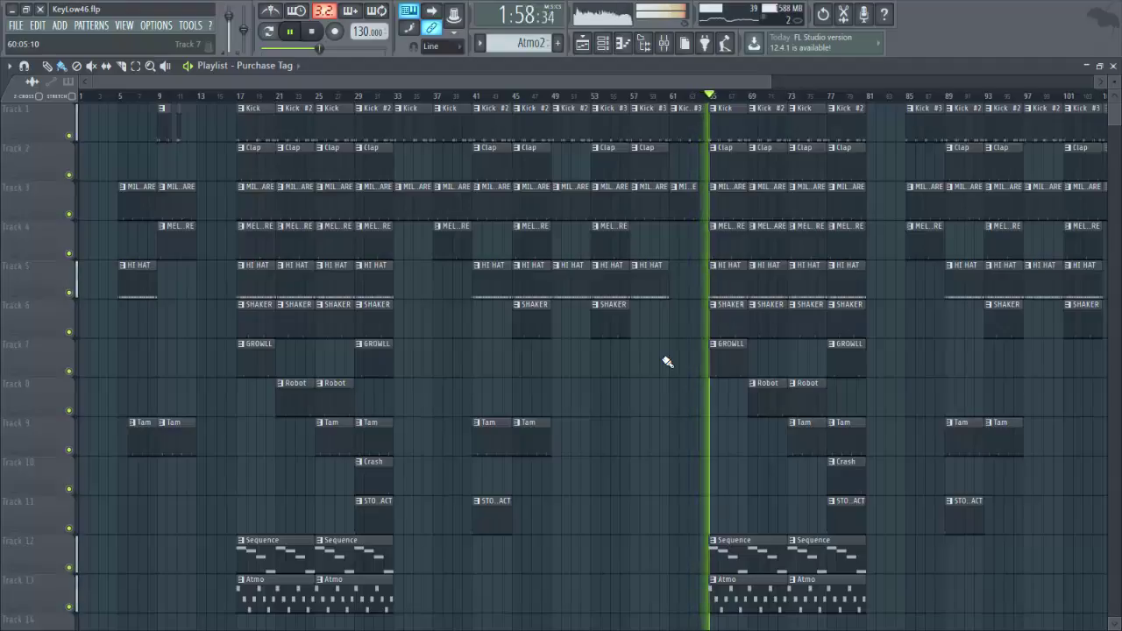
key("space")
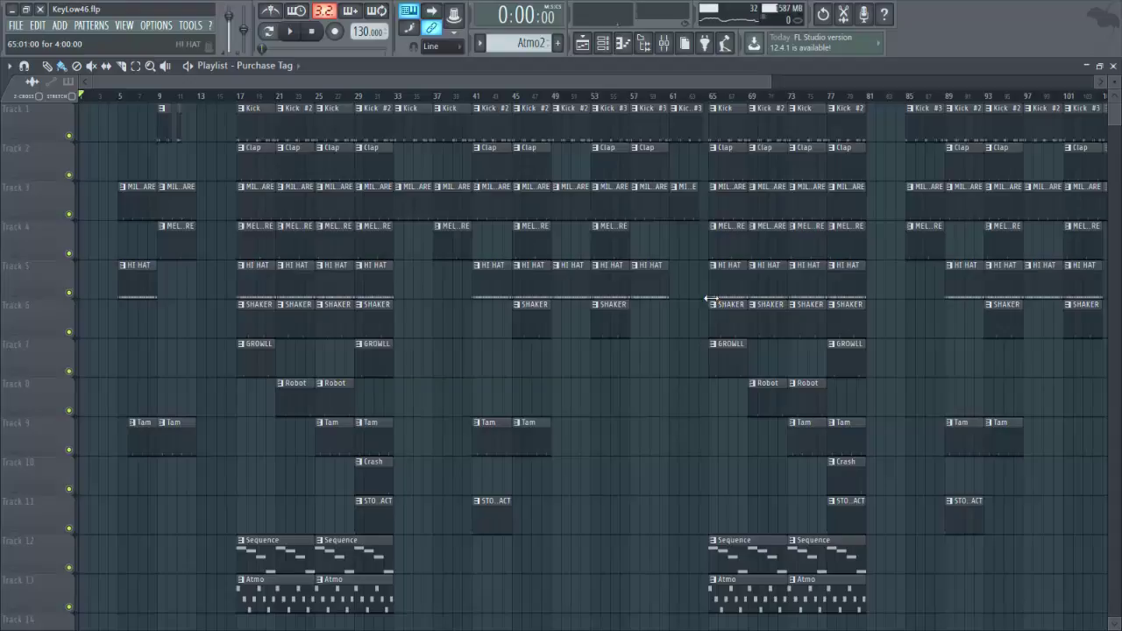
Check the mixer's named instrument tracks with playback stopped
left_click(665, 48)
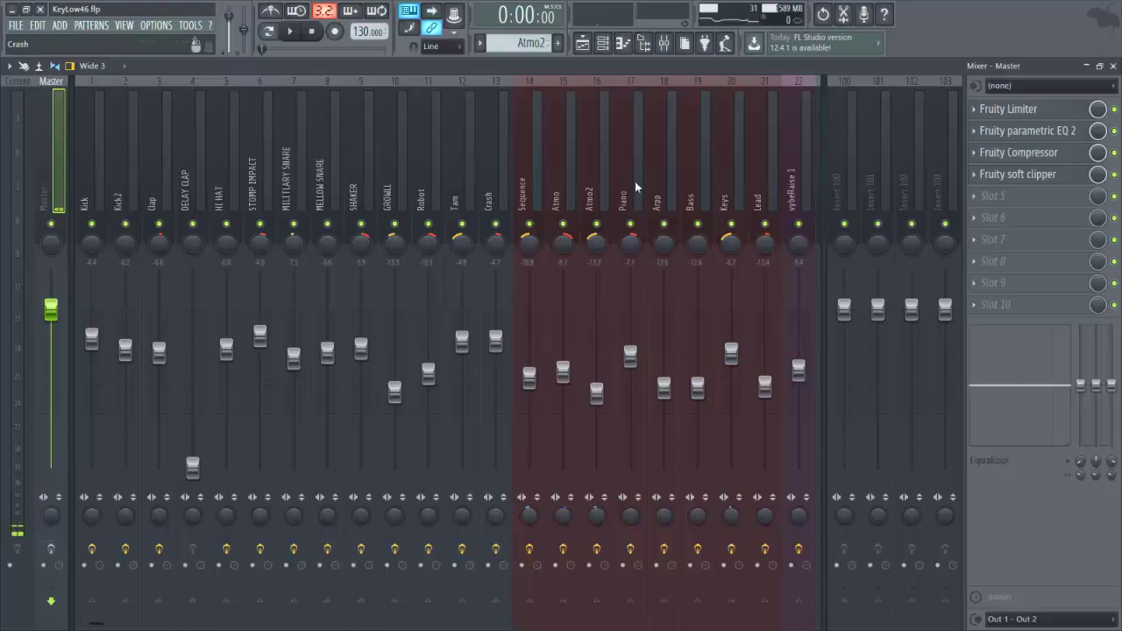
left_click(1113, 66)
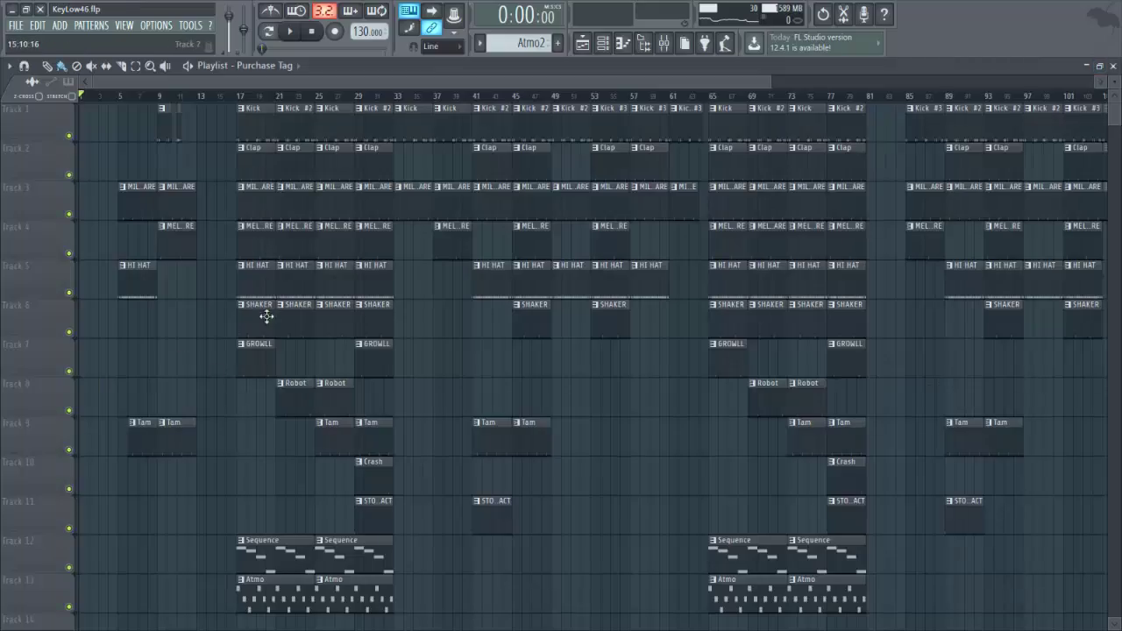
Inspect the playlist's opening sections up close and review the full arrangement from the Kick track to the tag clips
scroll(161, 104, "up", 5)
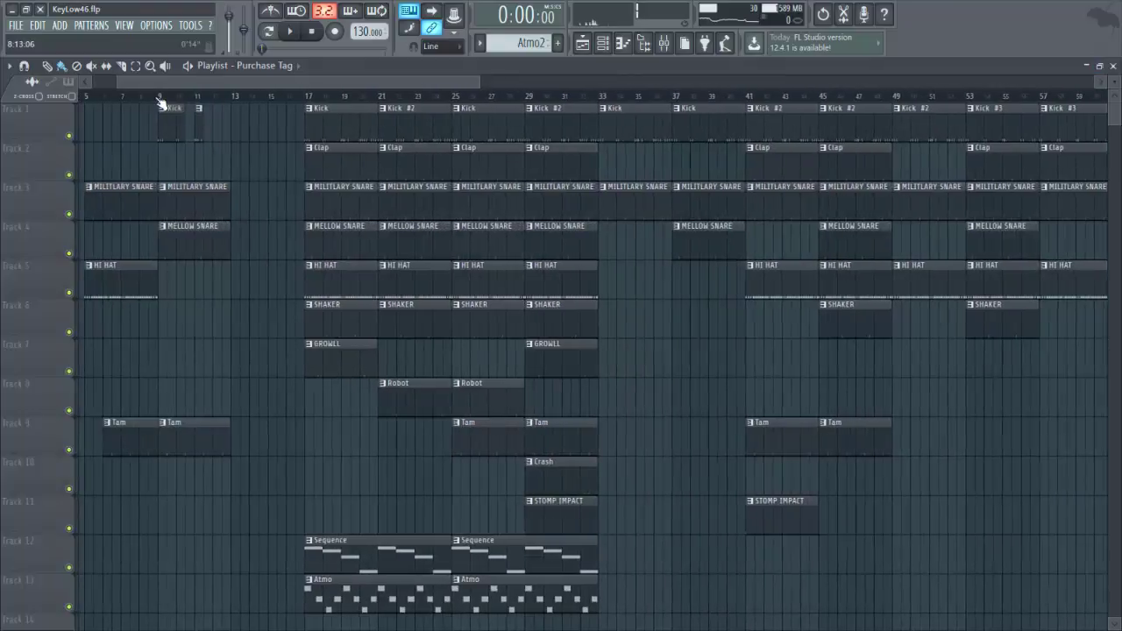
scroll(413, 202, "down", 1)
scroll(412, 202, "down", 10)
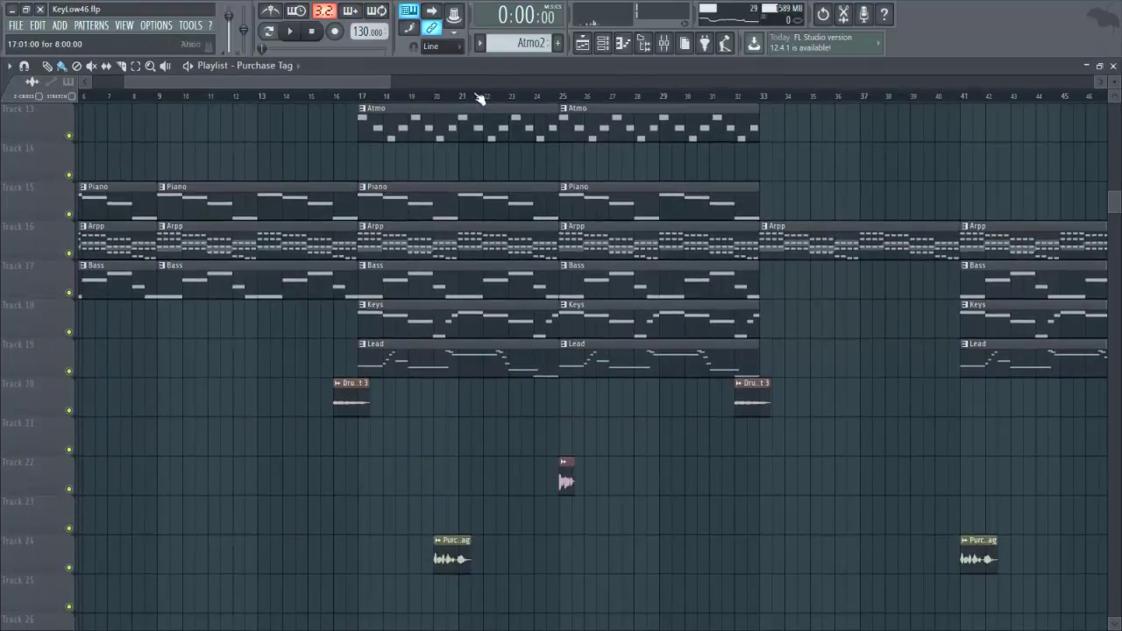
scroll(457, 101, "down", 1)
scroll(462, 103, "down", 3)
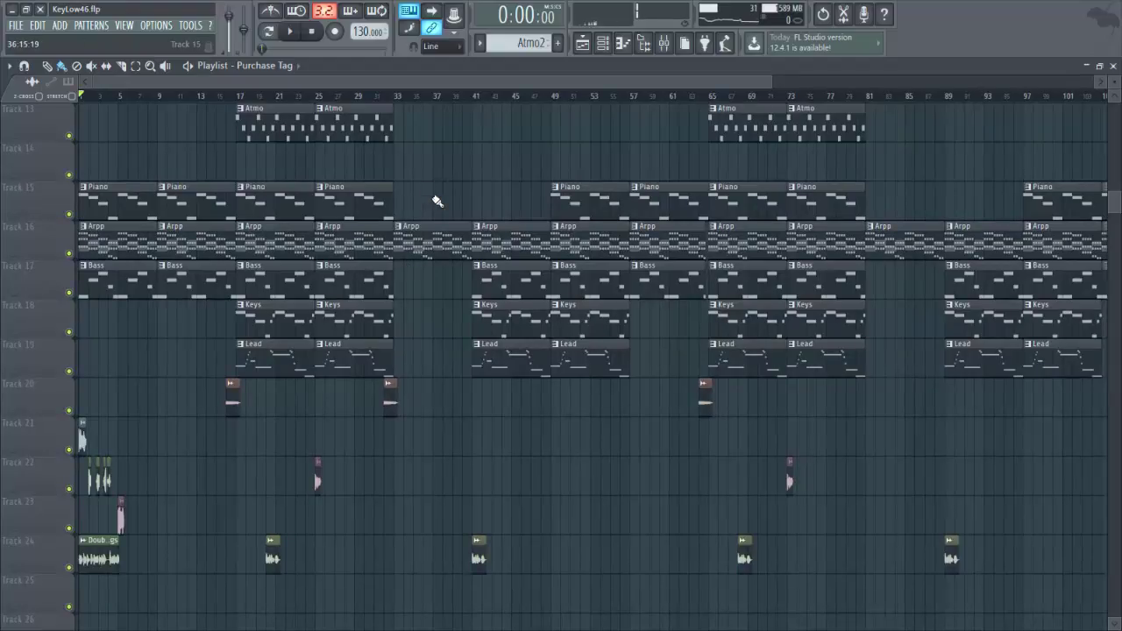
scroll(436, 201, "up", 2)
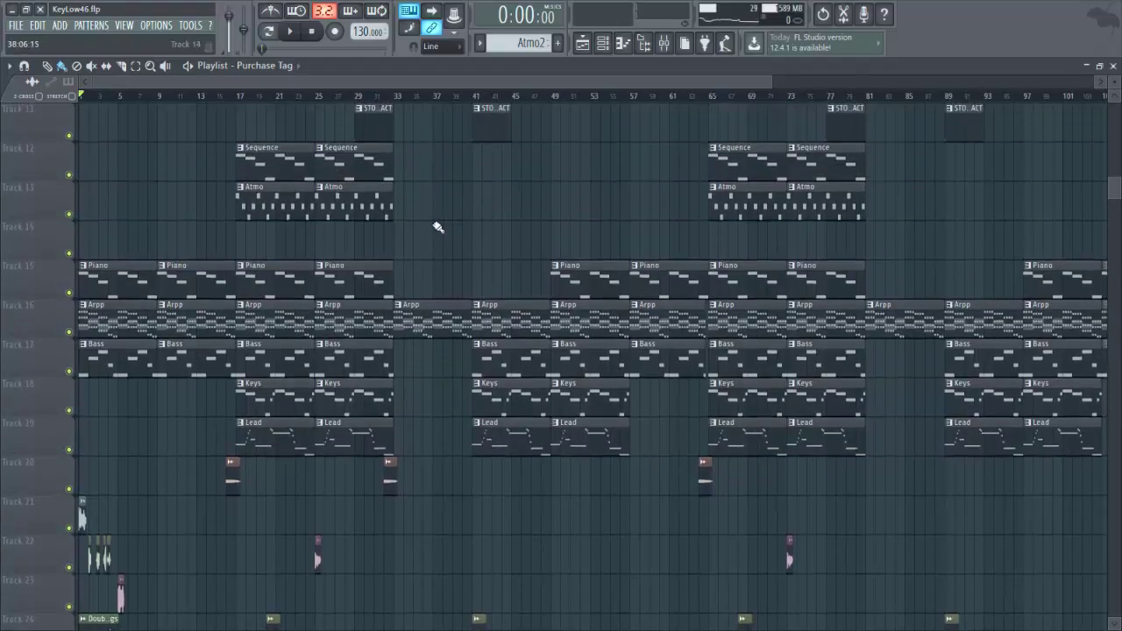
scroll(444, 214, "up", 10)
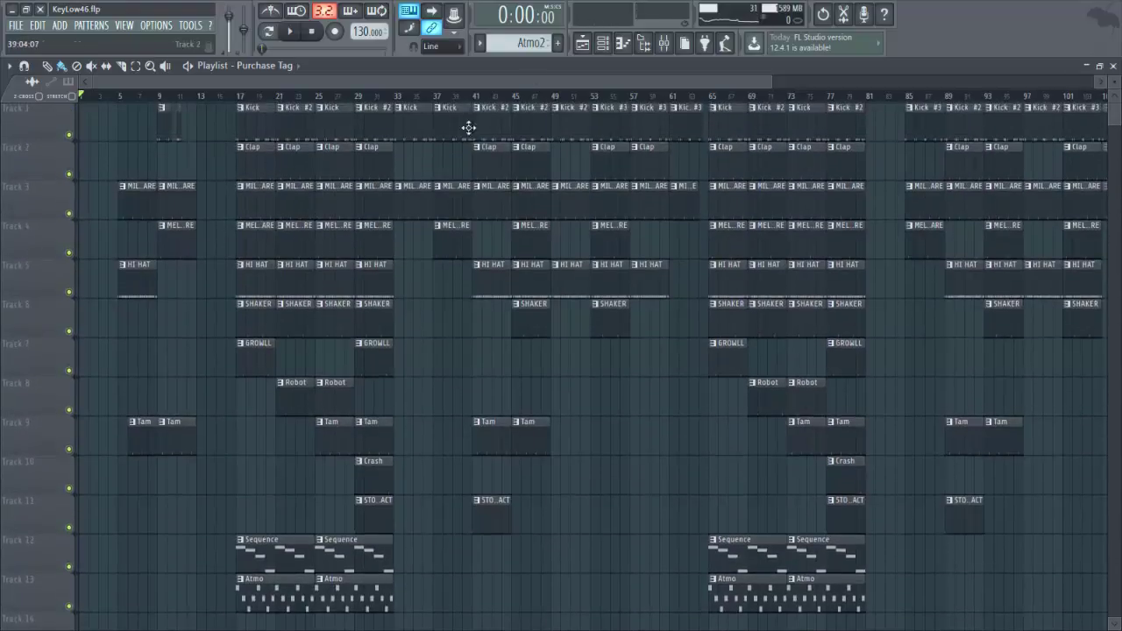
Show the channel rack with the Sequence pattern selected and move it up over the playlist until all channels fit
left_click(604, 46)
scroll(348, 354, "down", 3)
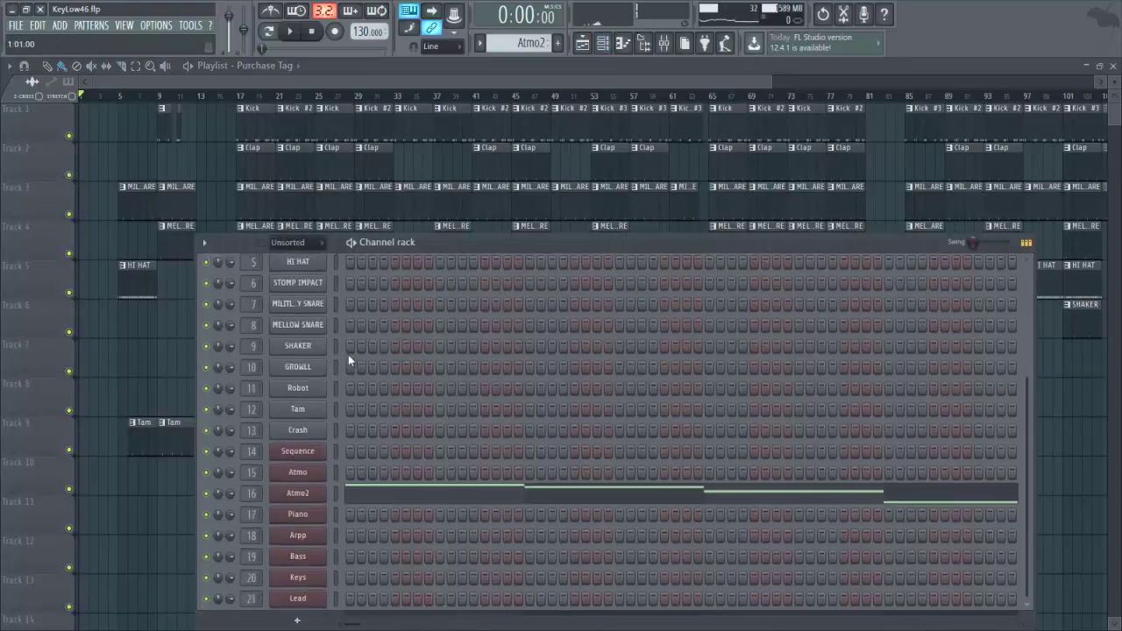
scroll(516, 44, "up", 4)
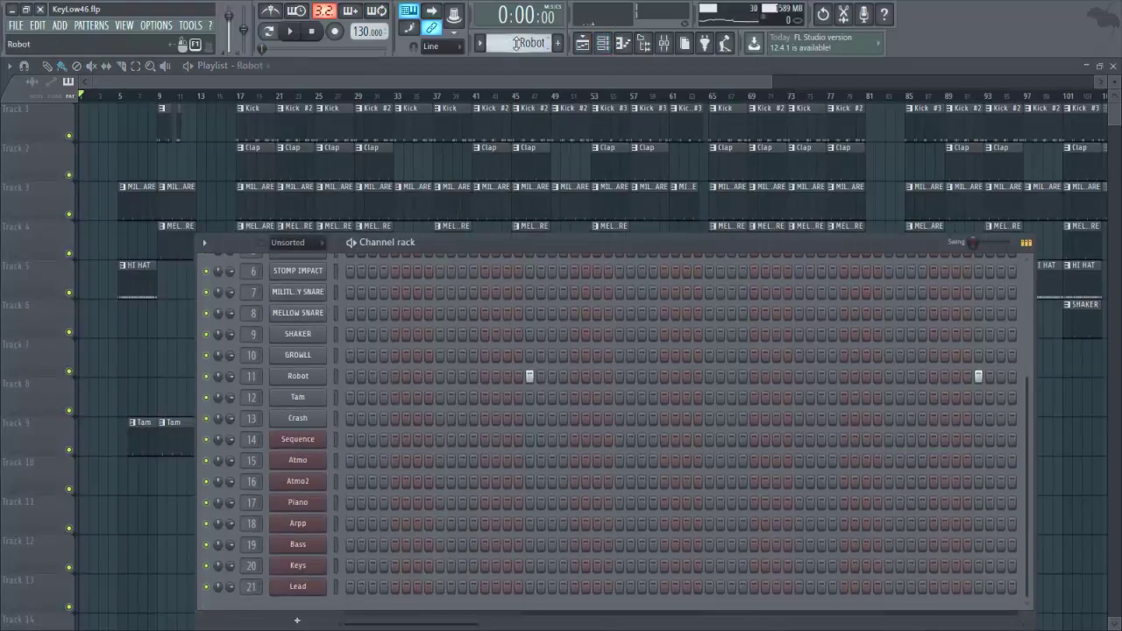
scroll(515, 44, "up", 1)
scroll(515, 44, "down", 2)
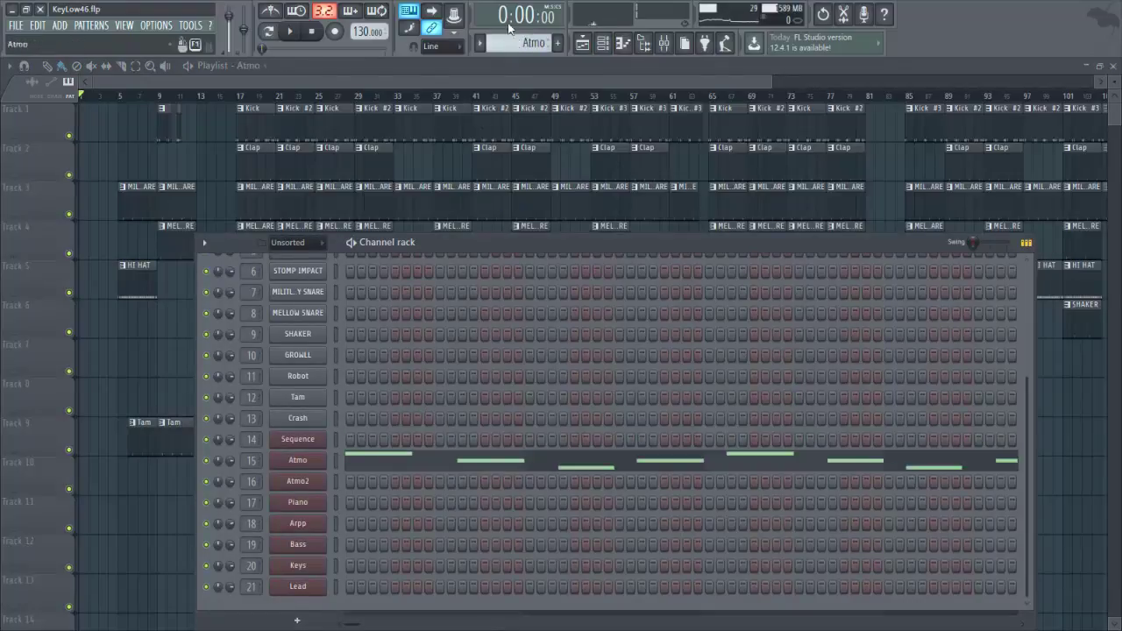
scroll(510, 30, "up", 1)
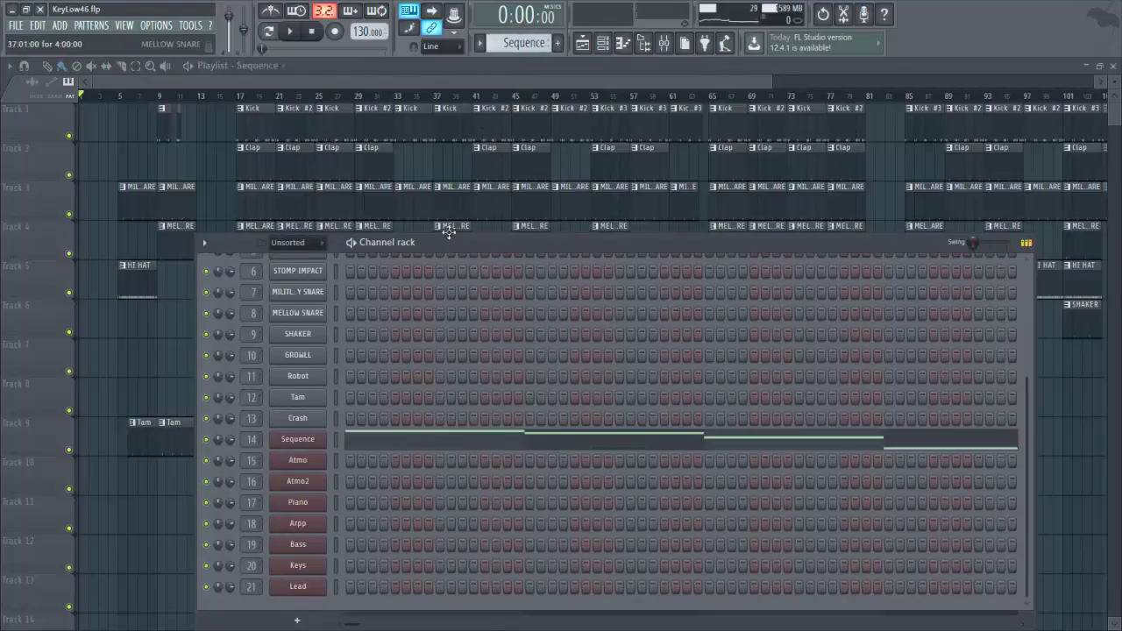
left_click_drag(448, 231, 421, 106)
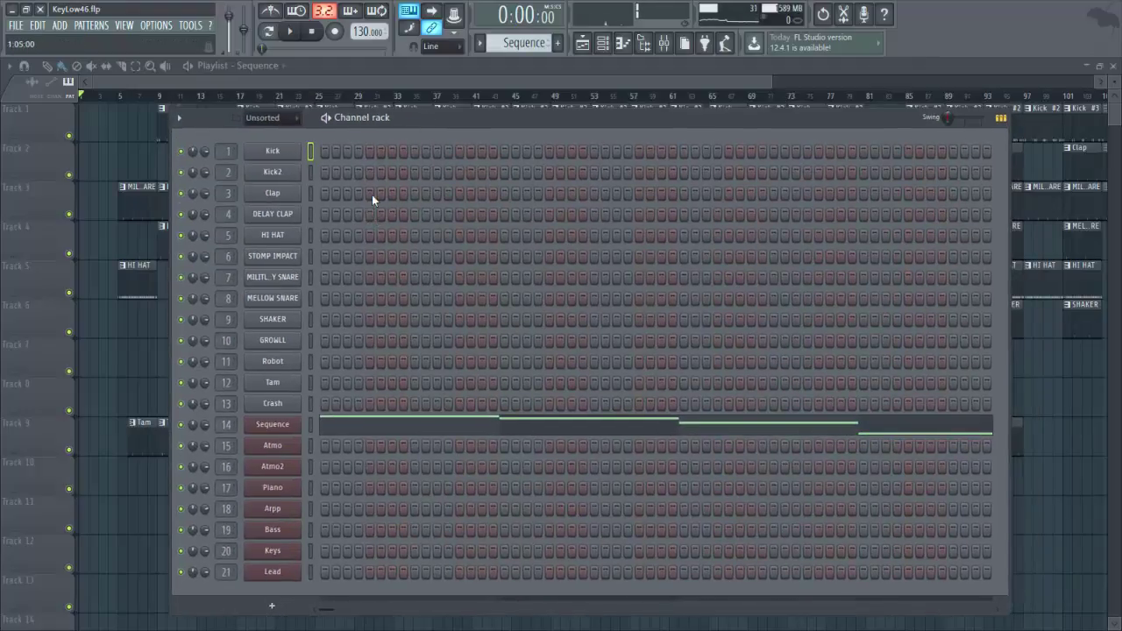
Play the Sequence pattern while viewing its notes in the piano roll, and return to the channel rack with playback stopped
left_click(694, 435)
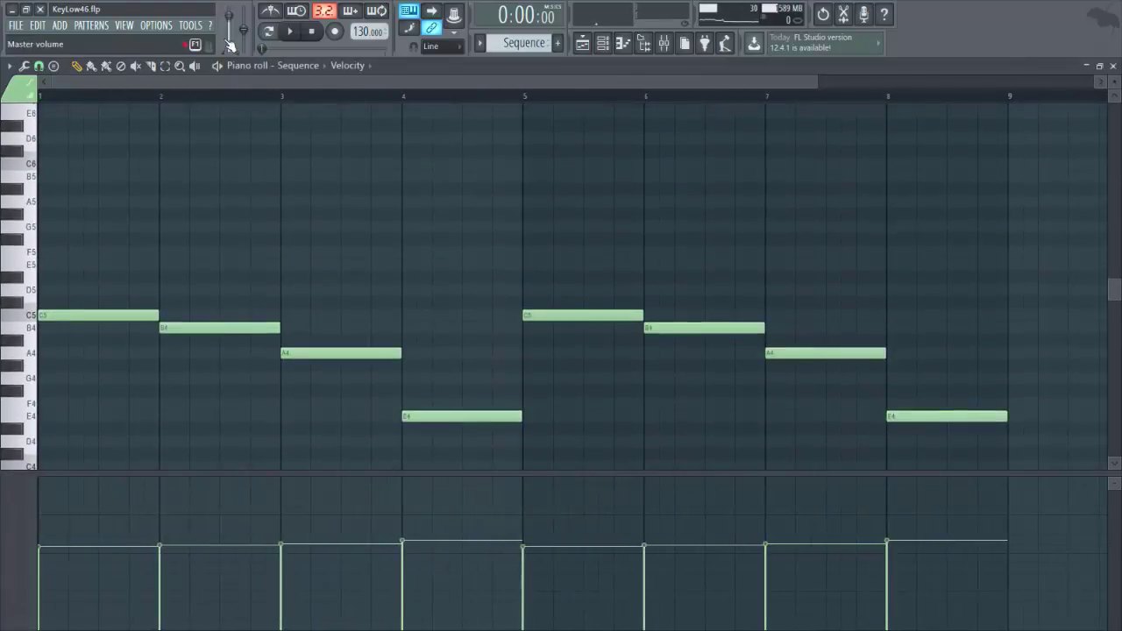
key("space")
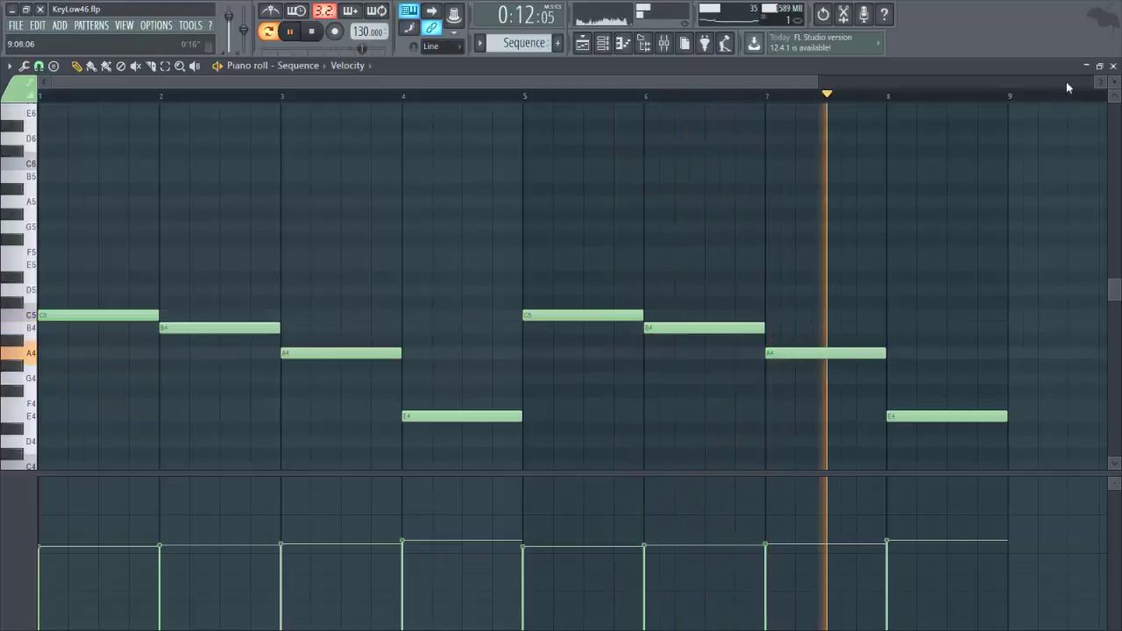
left_click(1112, 67)
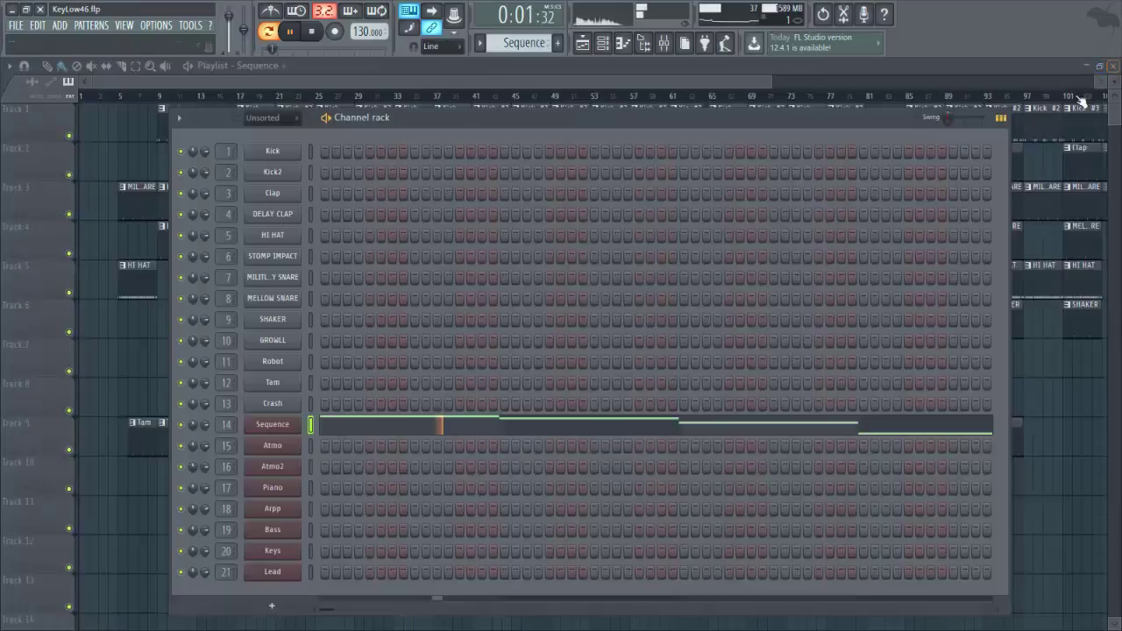
key("space")
Play the Atmo pattern in the piano roll, bring its full note range into view, and return to the channel rack
scroll(500, 43, "down", 1)
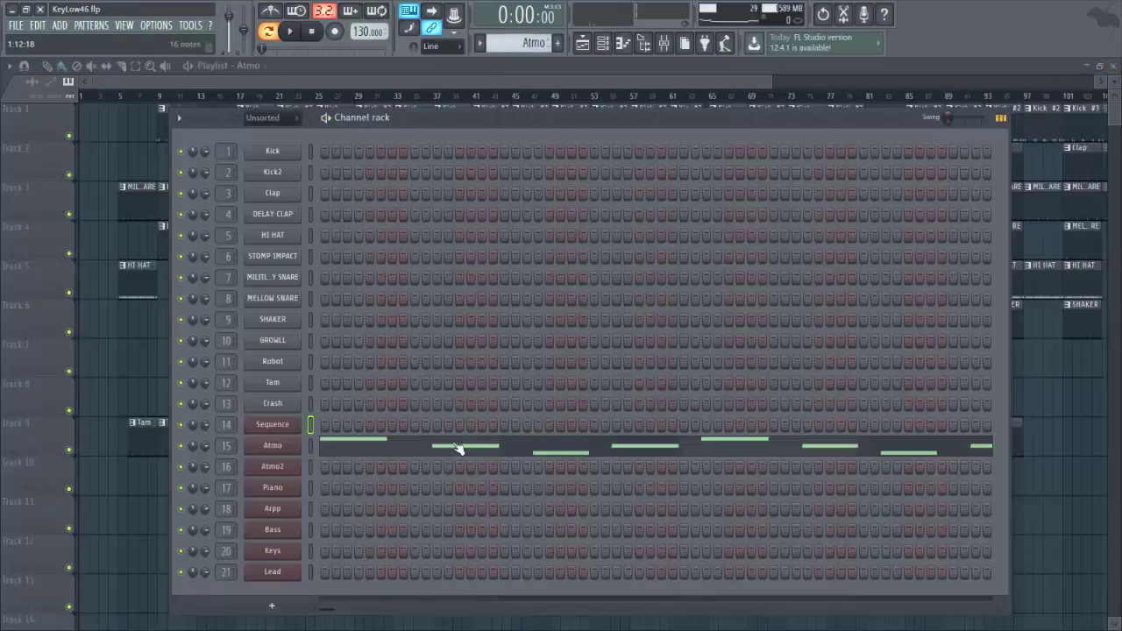
left_click(457, 448)
key("space")
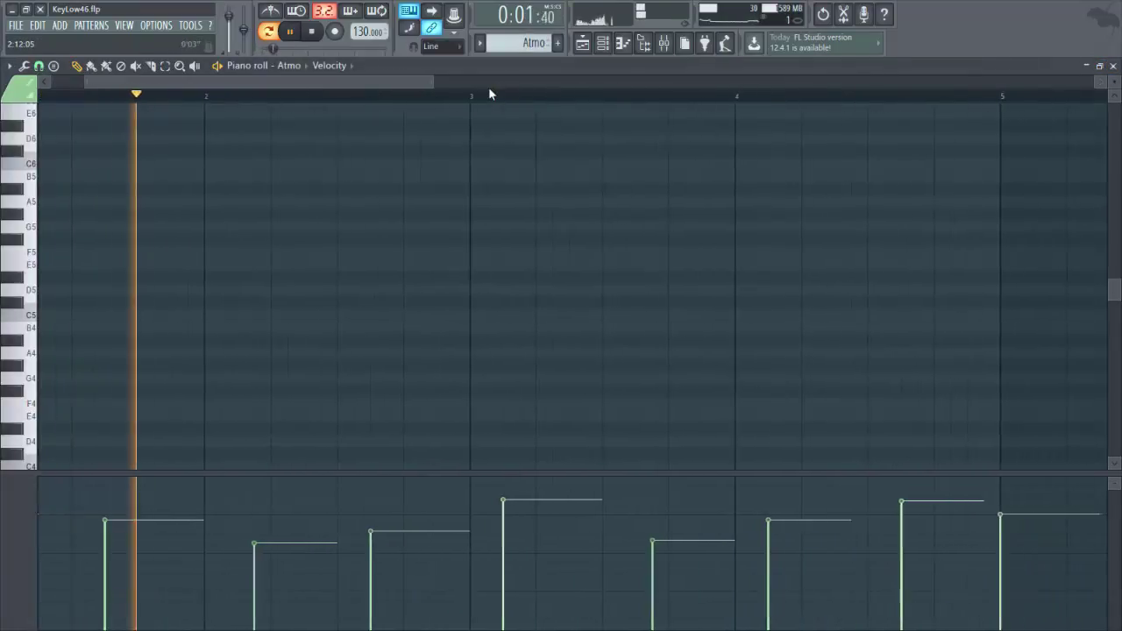
scroll(490, 91, "down", 4)
scroll(427, 242, "up", 2)
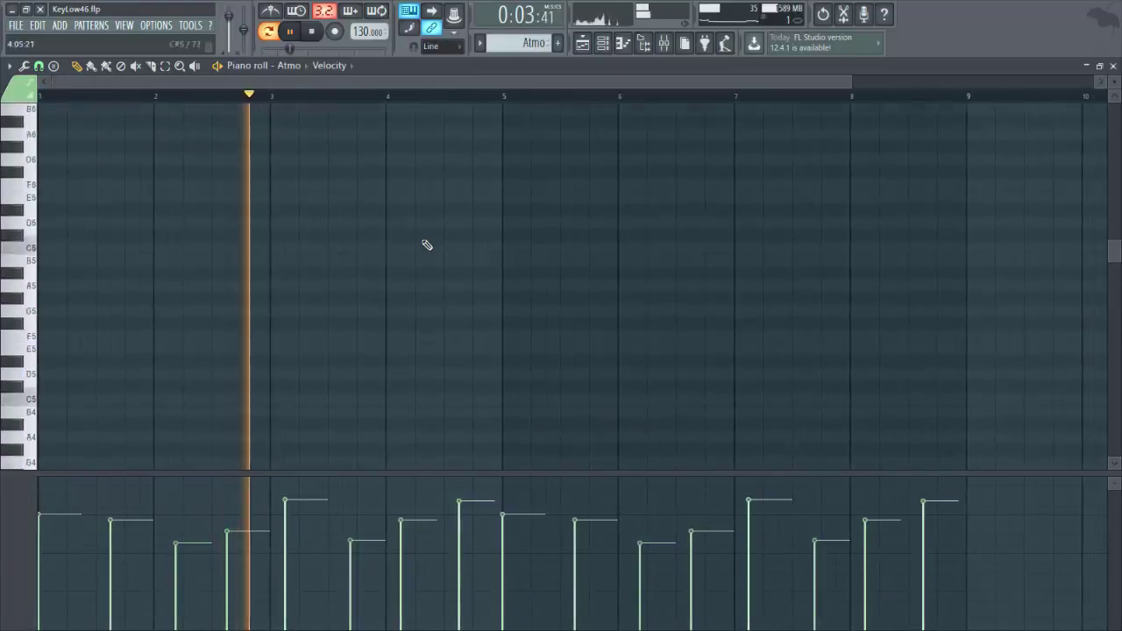
scroll(428, 245, "down", 8)
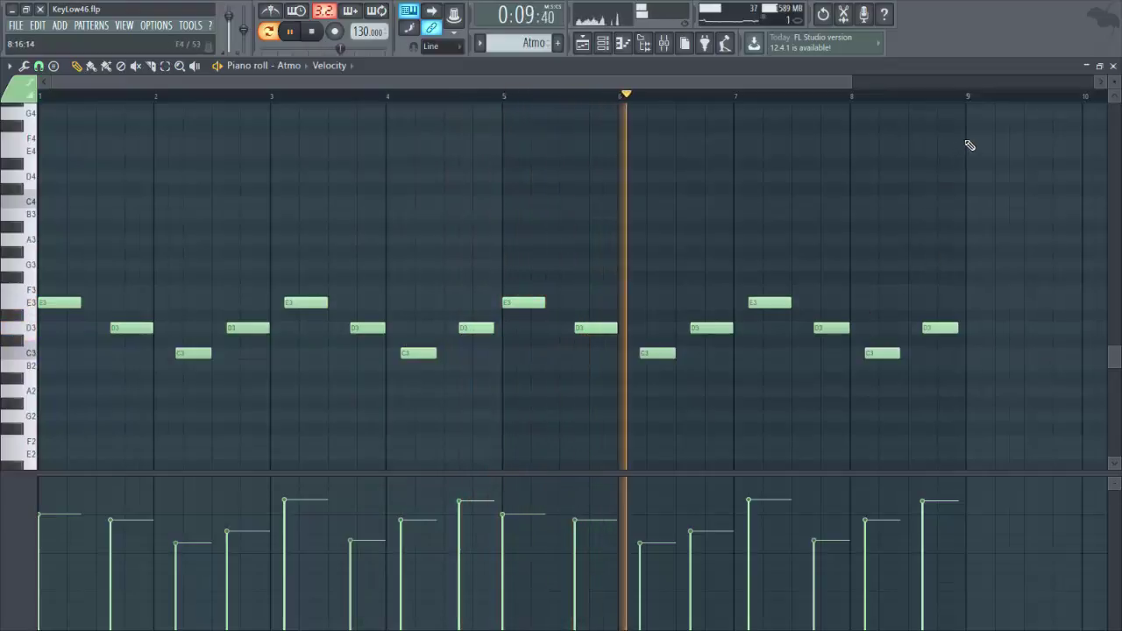
left_click(1114, 66)
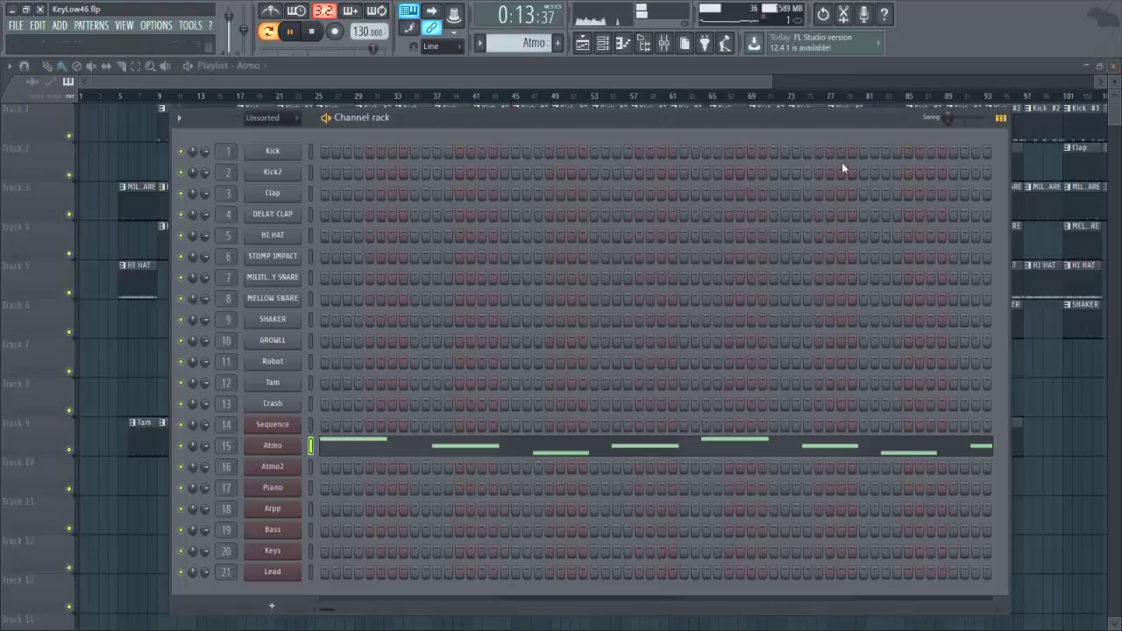
Play the Atmo2 pattern while examining its notes in the piano roll, and return to the channel rack with playback stopped
scroll(517, 48, "down", 1)
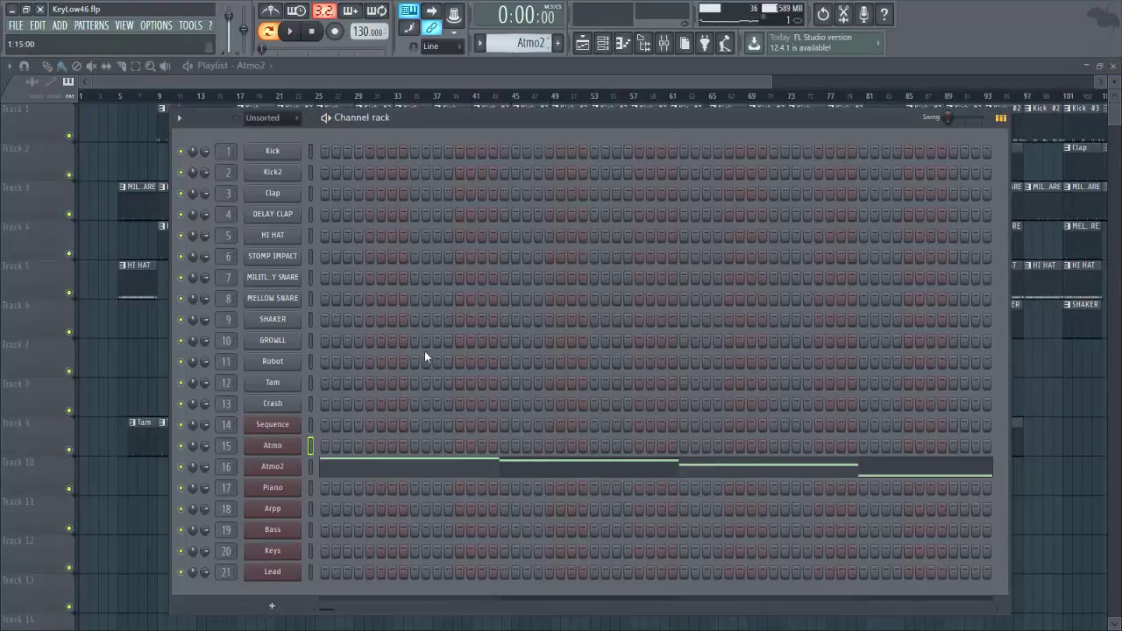
key("space")
left_click(341, 466)
scroll(402, 106, "down", 5)
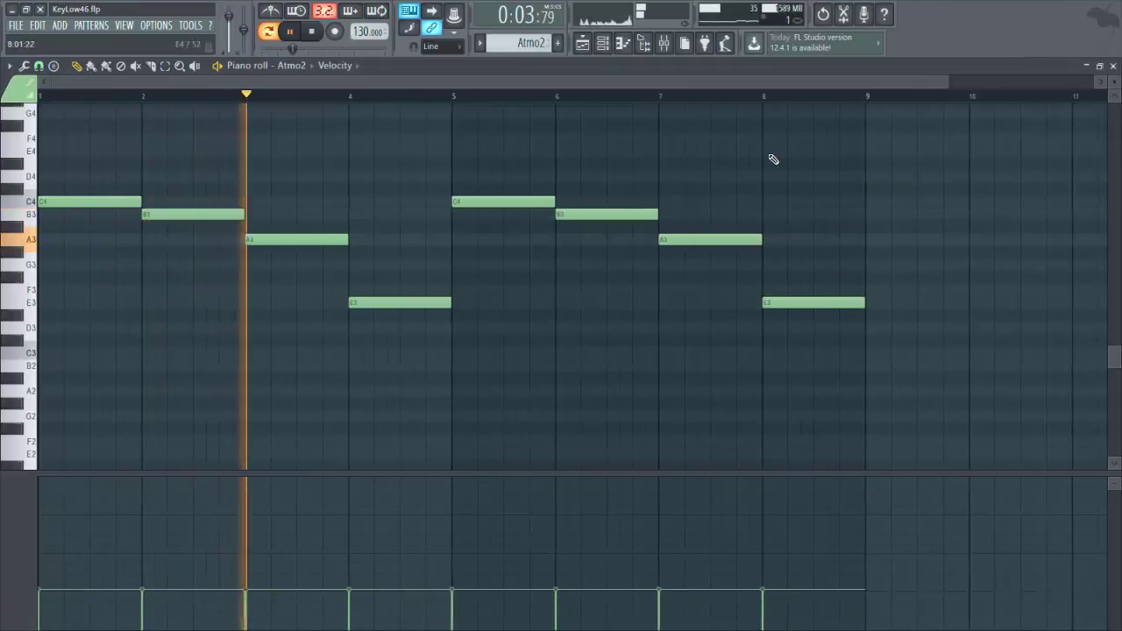
key("F6")
left_click(1114, 68)
key("space")
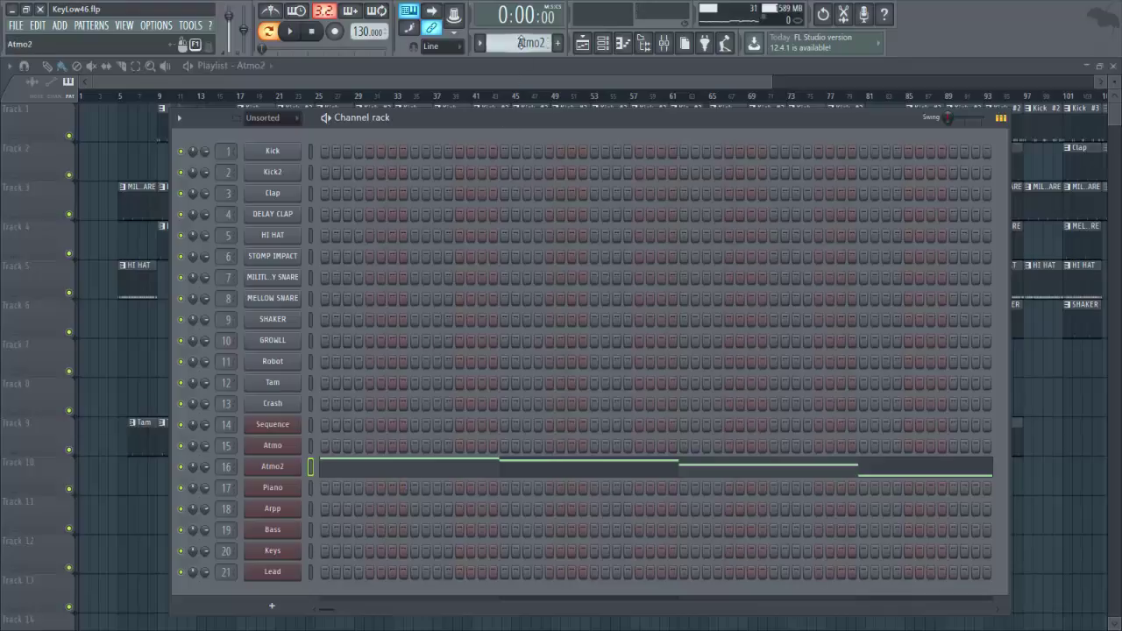
Switch to the Piano pattern, listen to it while viewing its notes in the piano roll, and close the roll
scroll(522, 42, "down", 1)
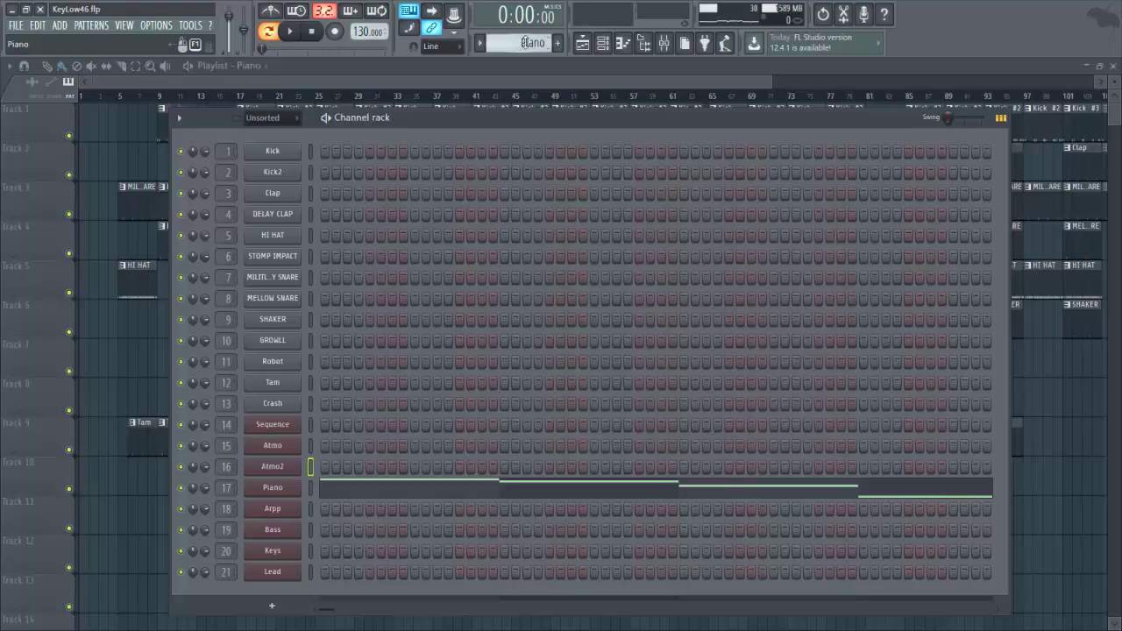
left_click(603, 43)
left_click(417, 487)
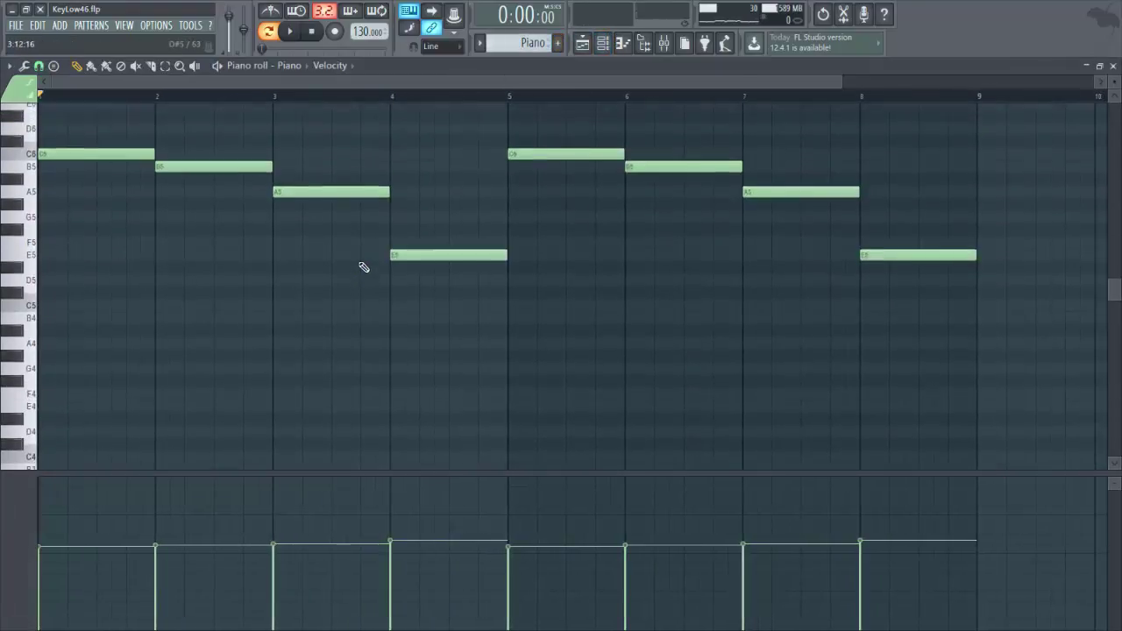
key("space")
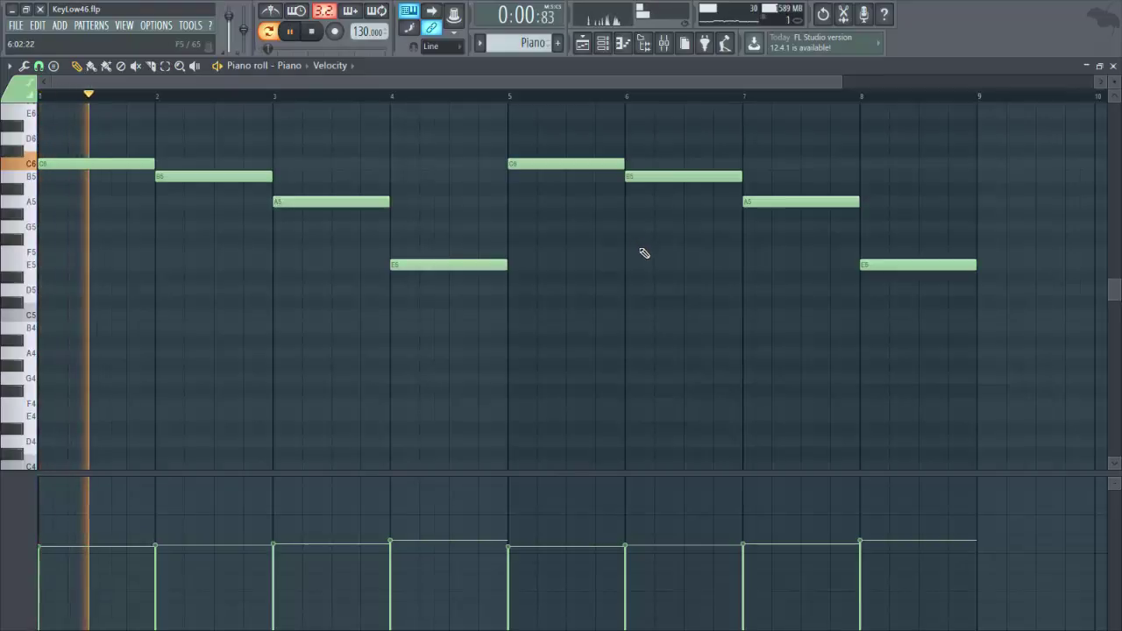
left_click(1113, 66)
Play the Arpp pattern while examining its repeated chords in the piano roll, and return to the channel rack with playback stopped
scroll(522, 42, "down", 1)
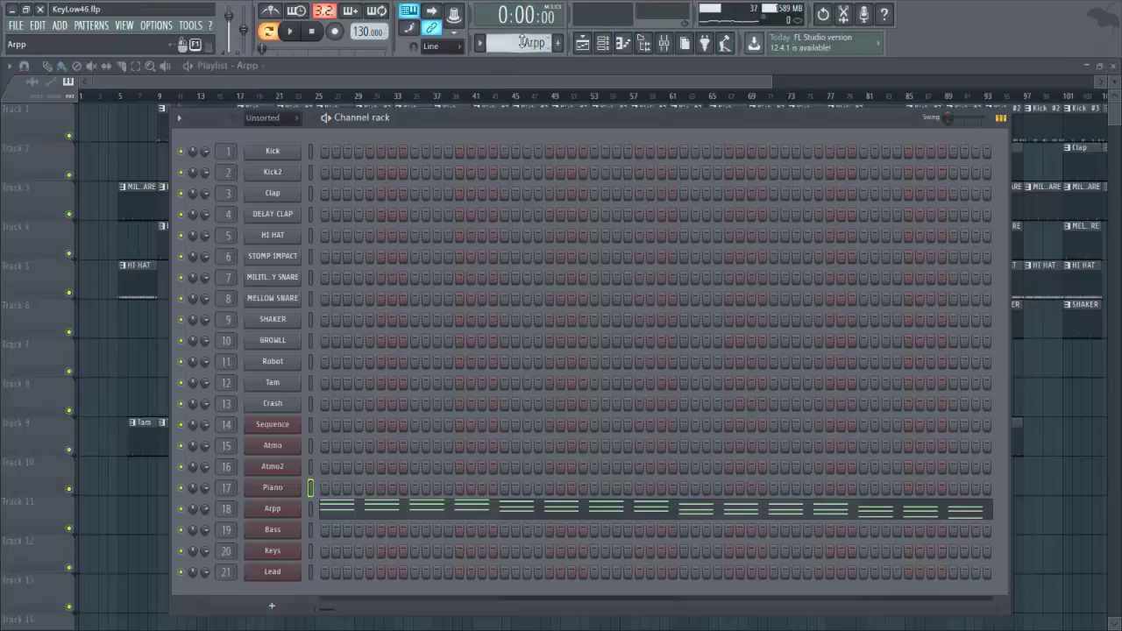
left_click(386, 499)
key("space")
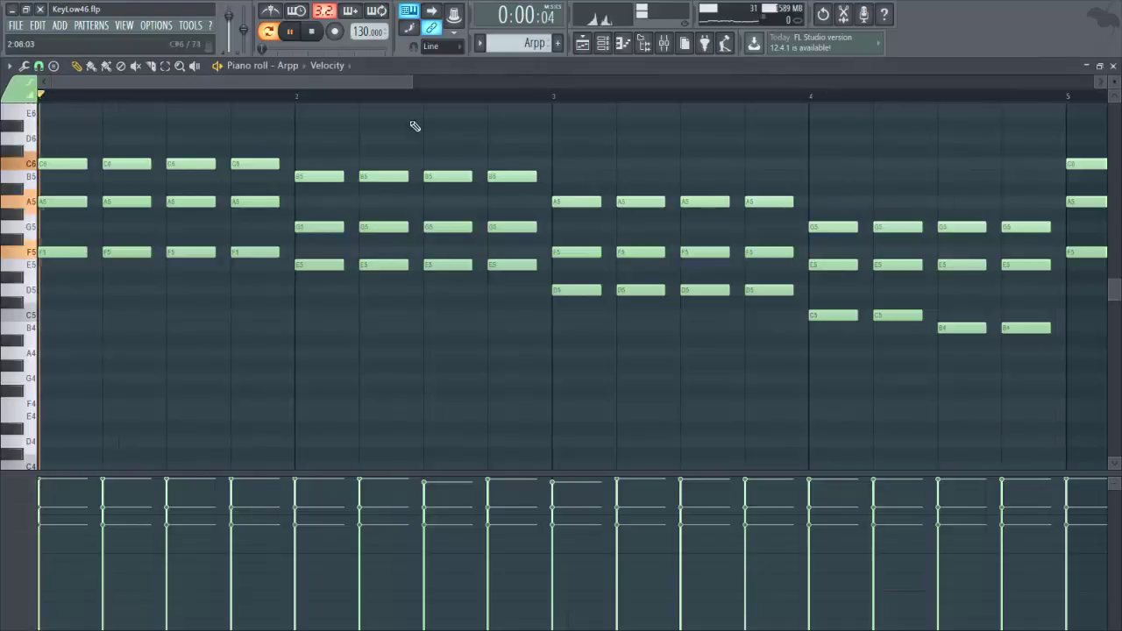
scroll(424, 98, "down", 3)
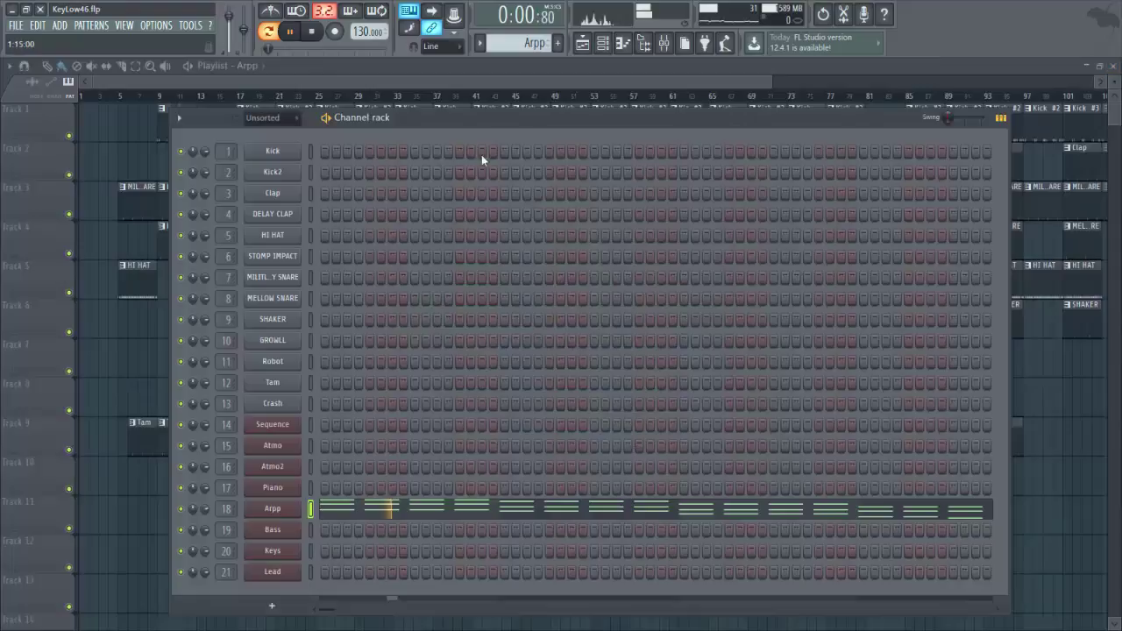
key("space")
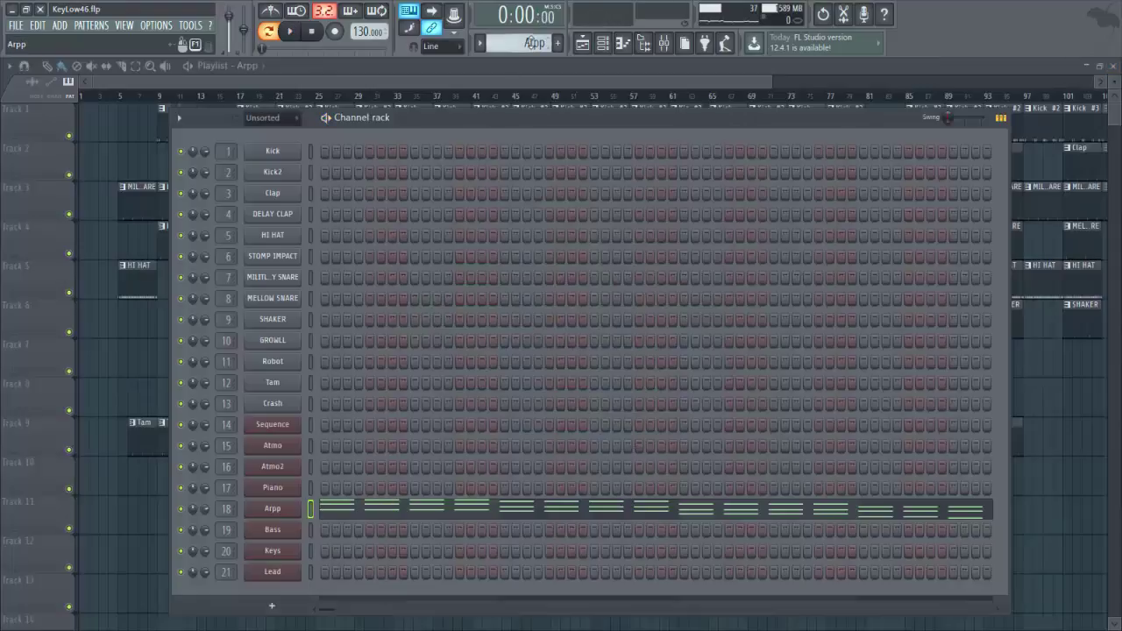
Listen to the Bass pattern with its low notes in view in the piano roll, close the roll and stop playback
scroll(519, 43, "down", 1)
left_click(435, 549)
key("space")
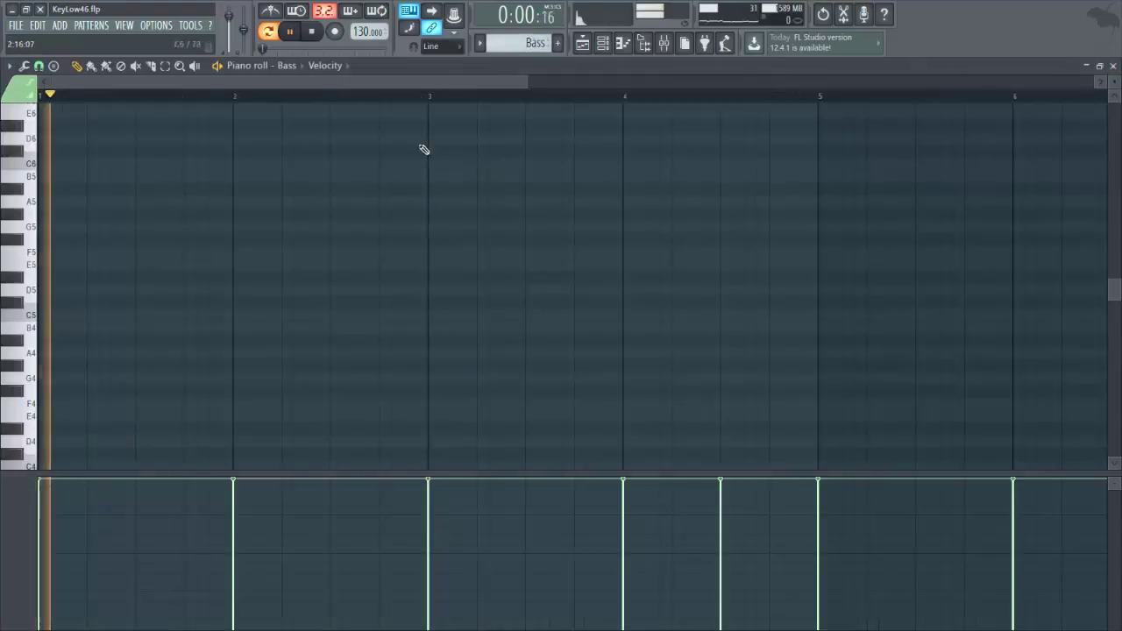
scroll(441, 103, "down", 2)
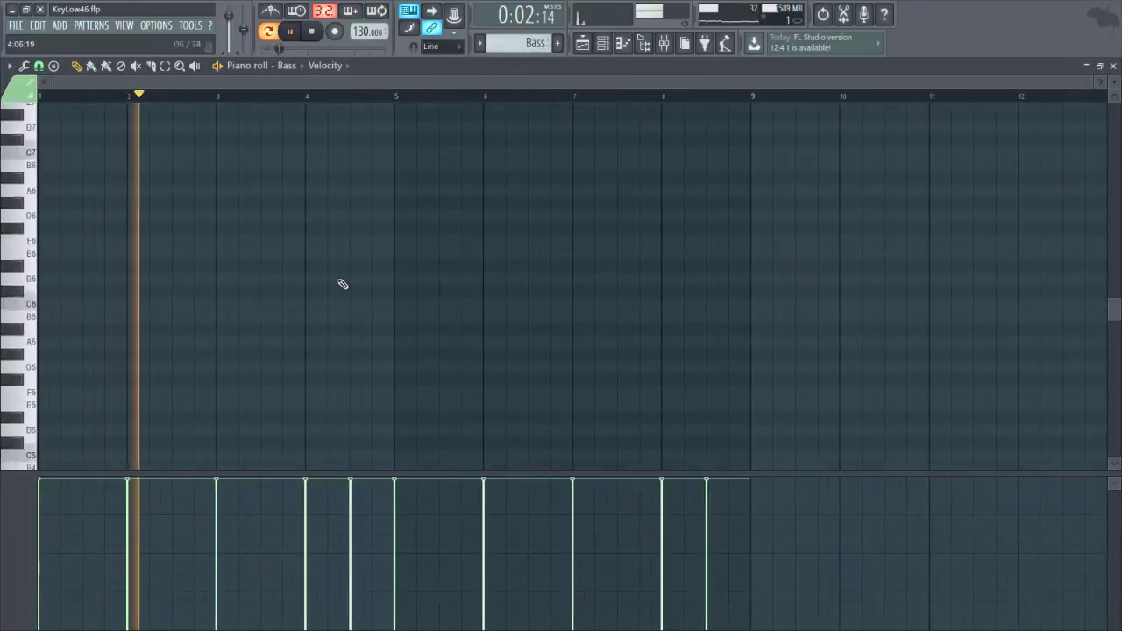
scroll(342, 280, "down", 7)
scroll(841, 281, "up", 3)
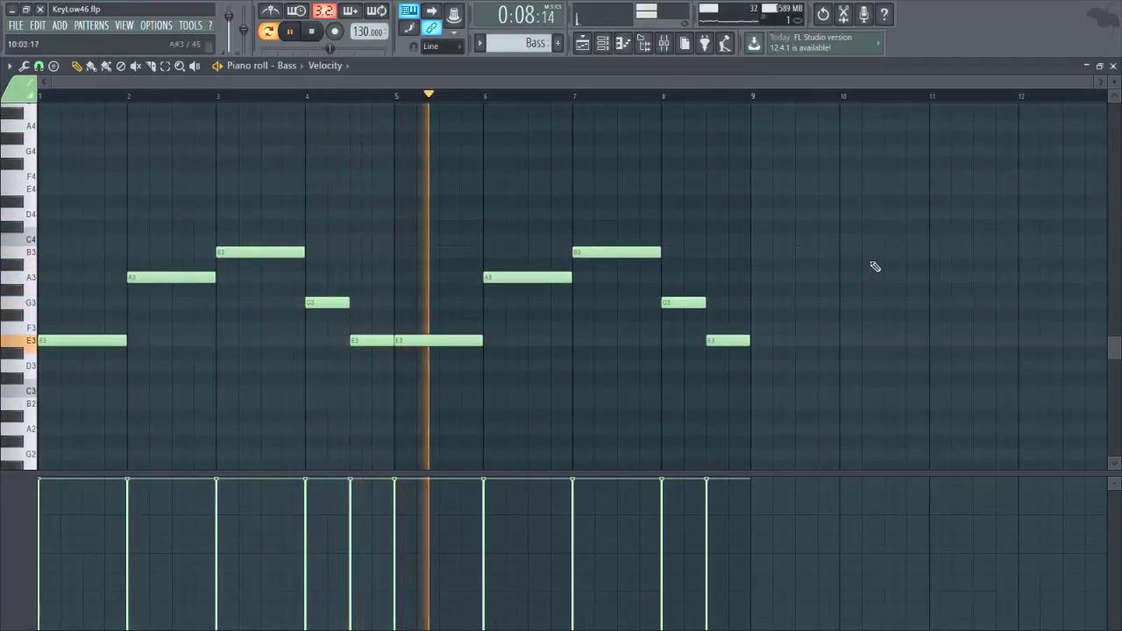
left_click(1112, 67)
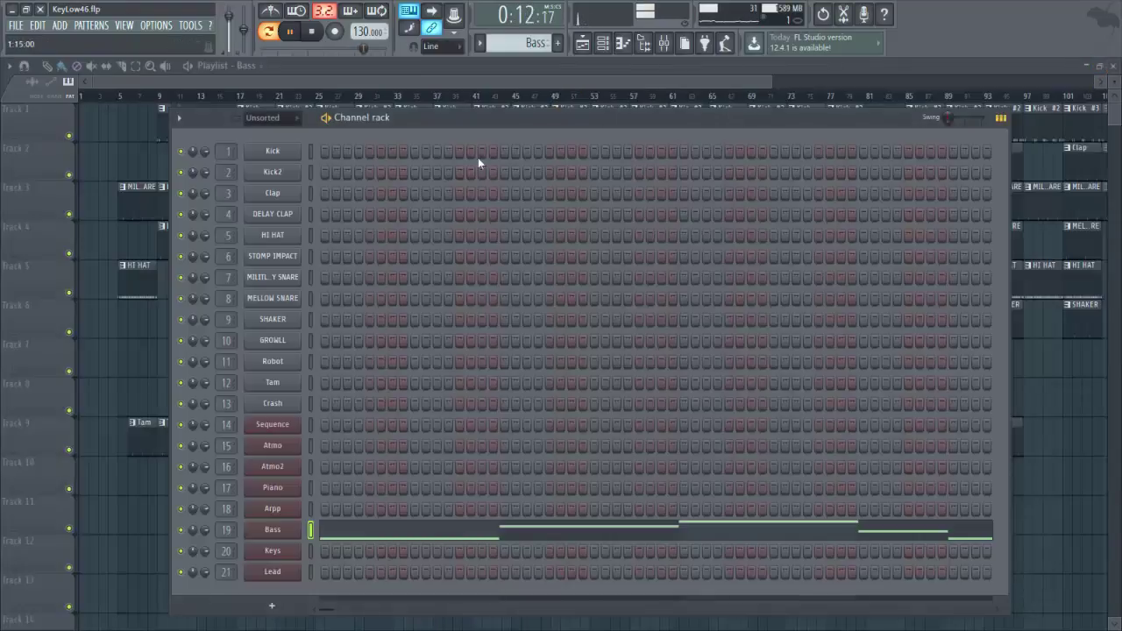
key("space")
Examine the whole Keys pattern in the piano roll, listen to it, and return to the channel rack
scroll(510, 40, "down", 1)
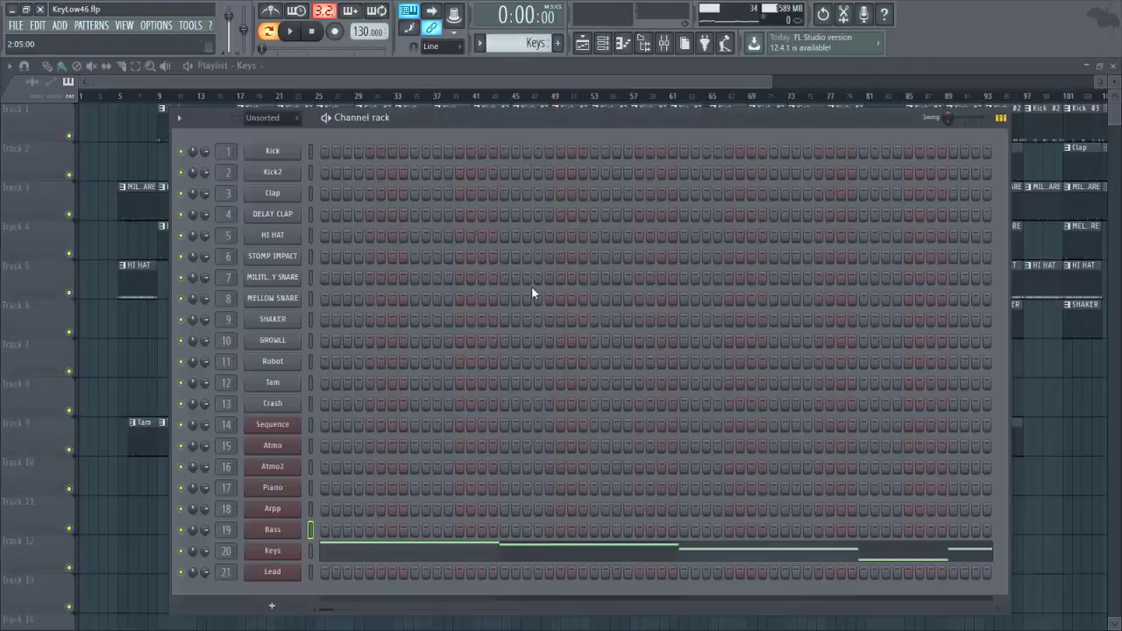
left_click(349, 558)
scroll(335, 181, "up", 5)
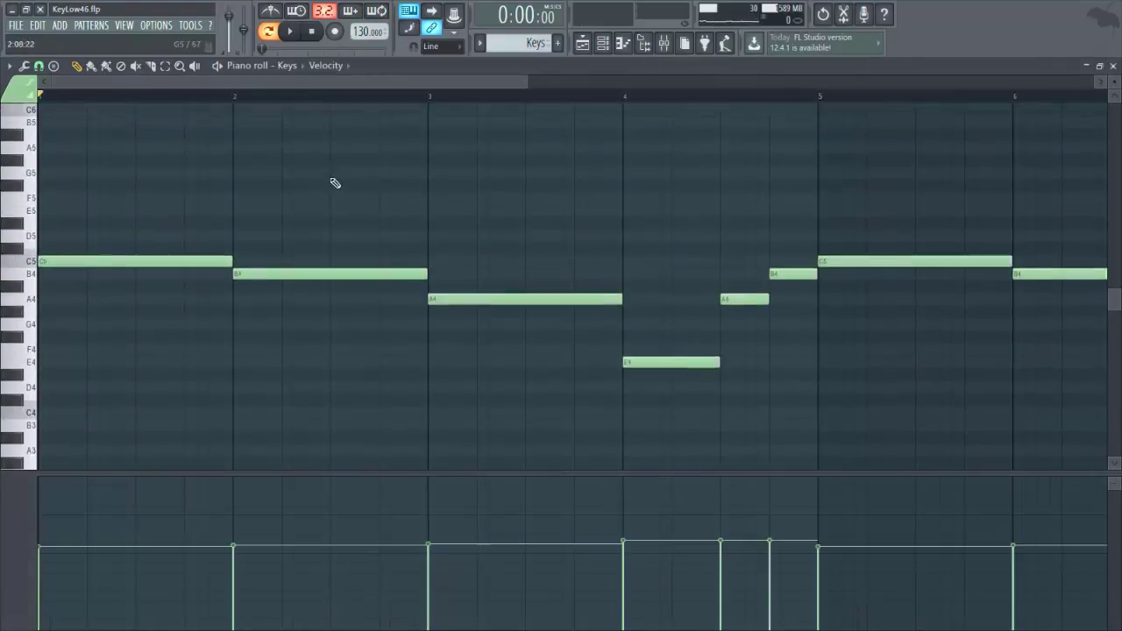
scroll(334, 183, "down", 3)
scroll(370, 95, "down", 1)
scroll(369, 97, "down", 2)
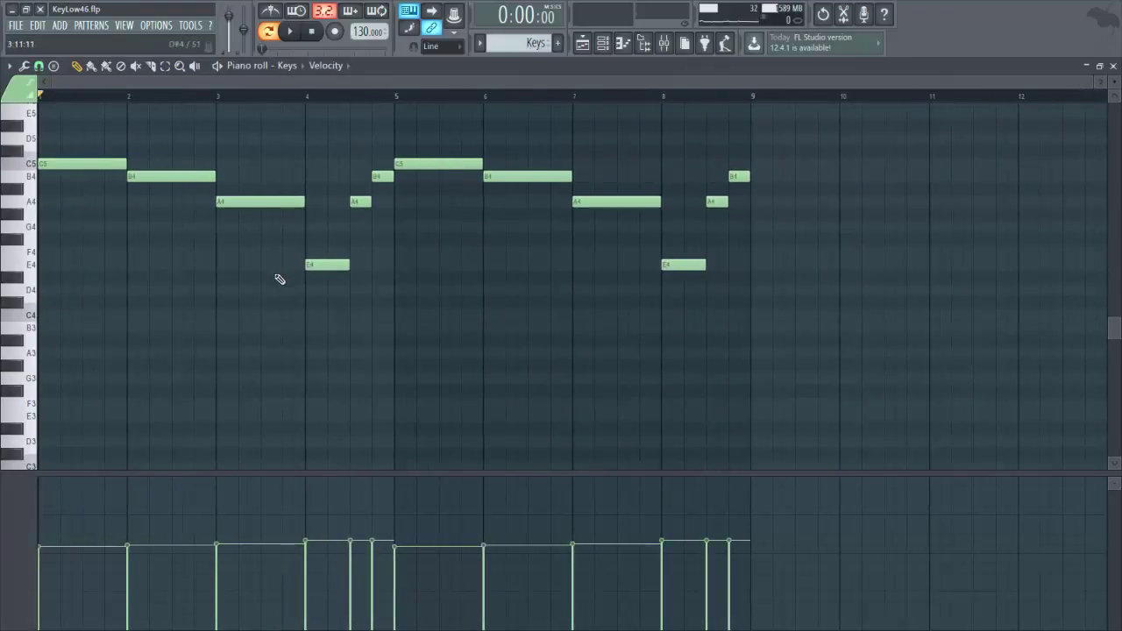
key("space")
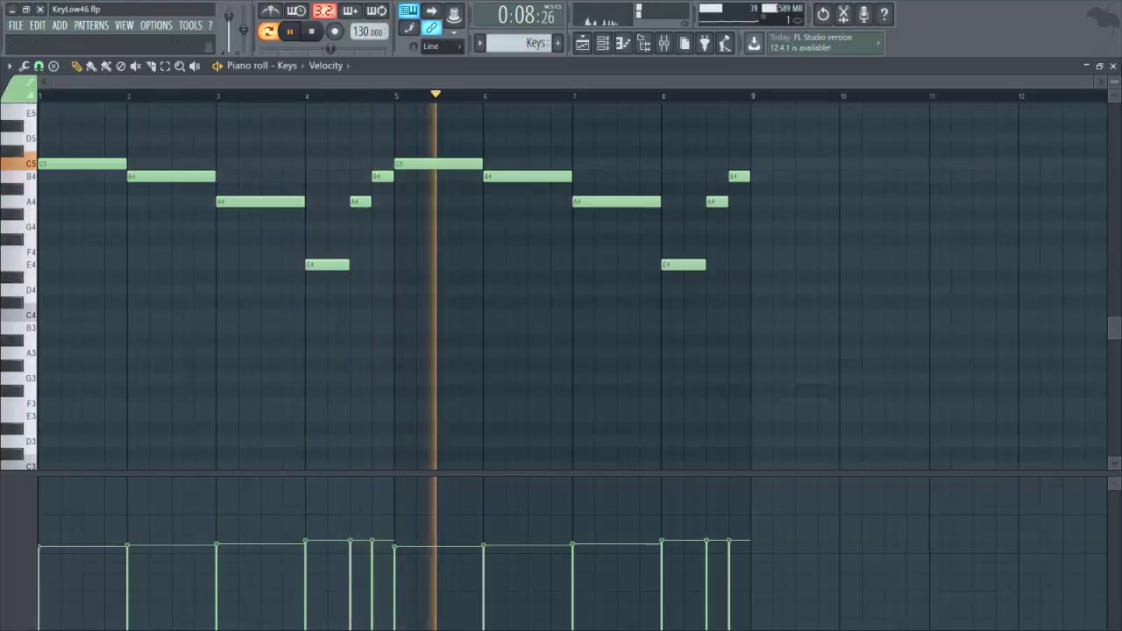
left_click(1113, 66)
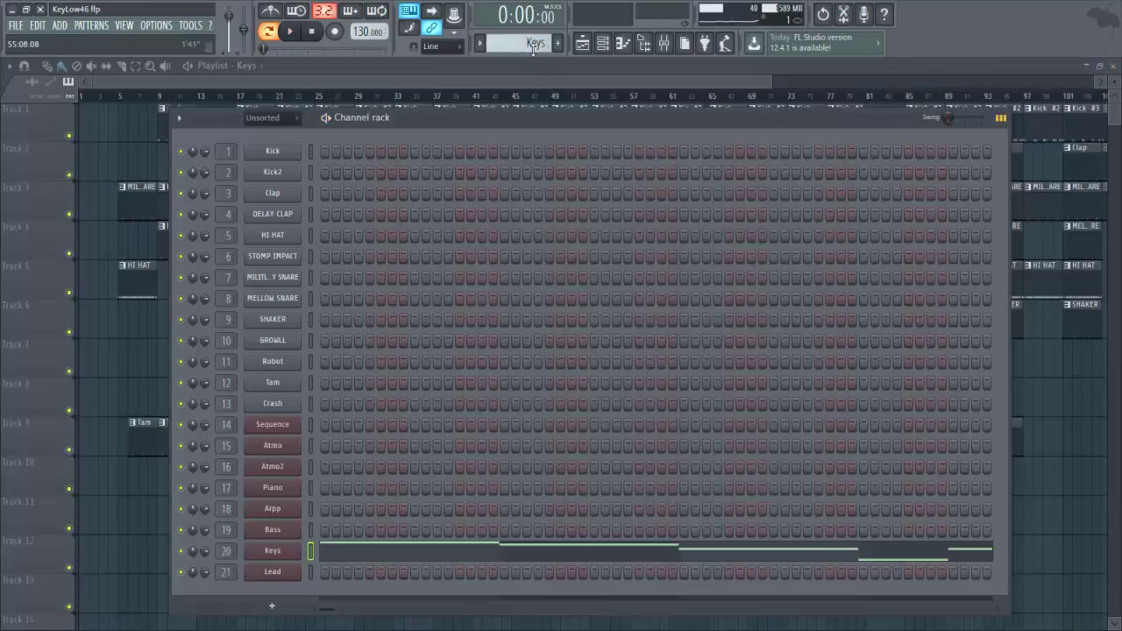
Play the Lead pattern and follow its melody notes in the piano roll
scroll(532, 44, "down", 1)
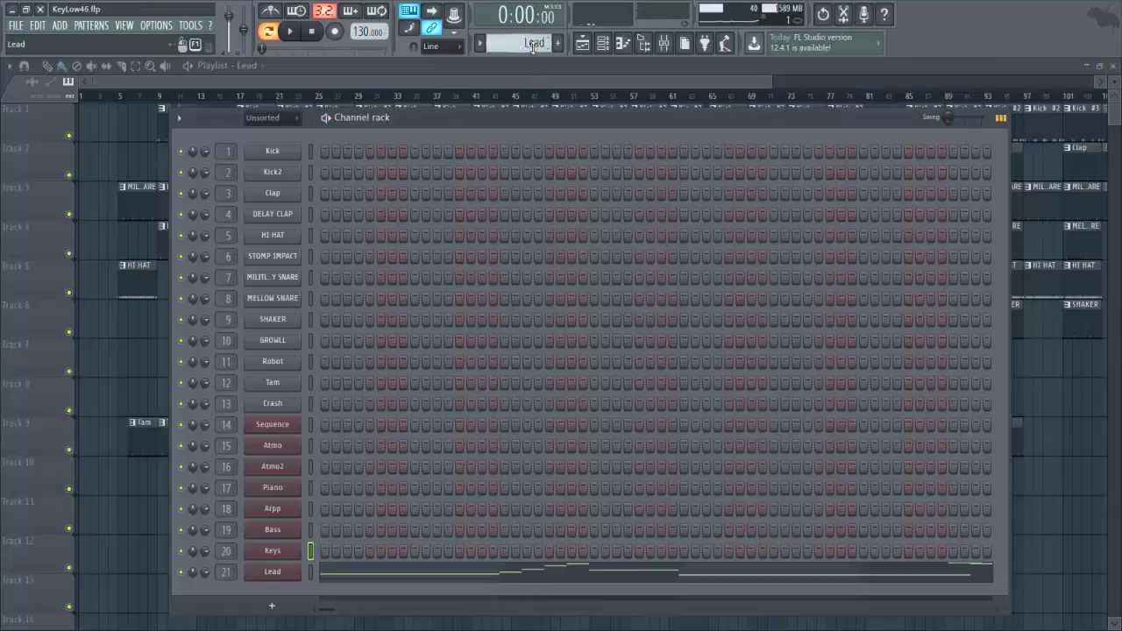
left_click(396, 561)
key("space")
scroll(280, 310, "up", 8)
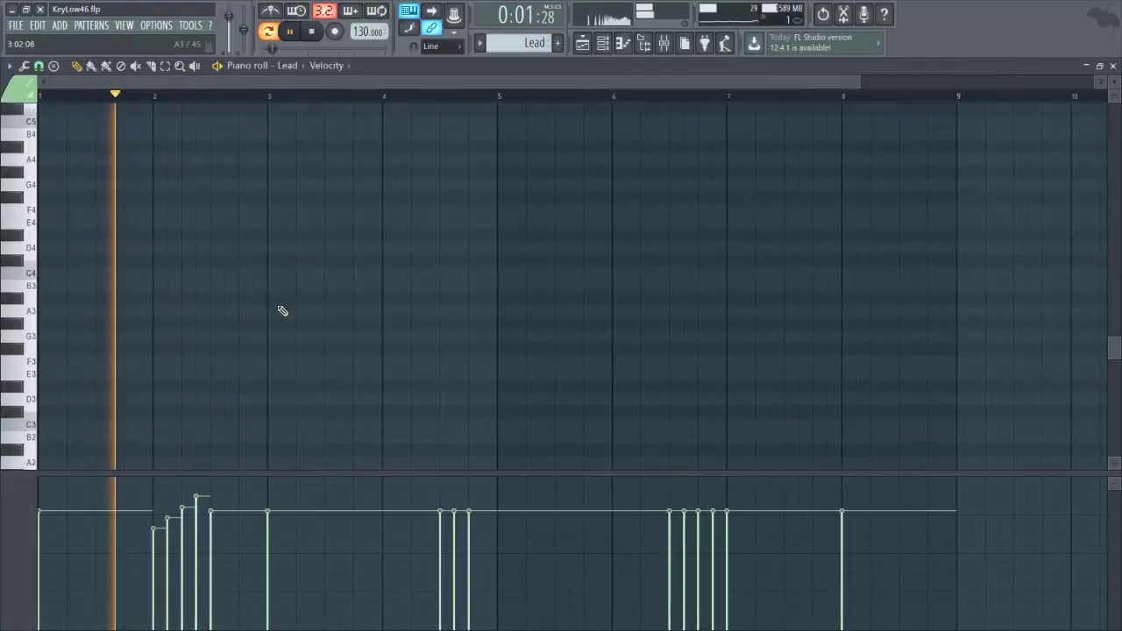
scroll(605, 321, "up", 1)
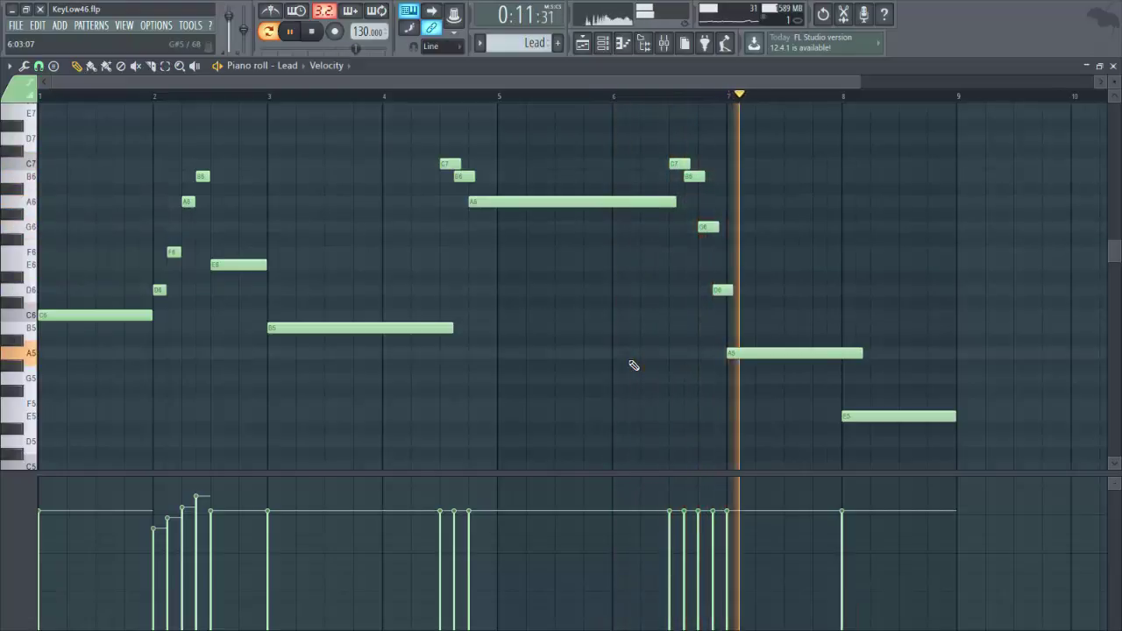
Close the Lead piano roll, stop playback and switch to the Kick pattern in the channel rack
left_click(1112, 66)
key("space")
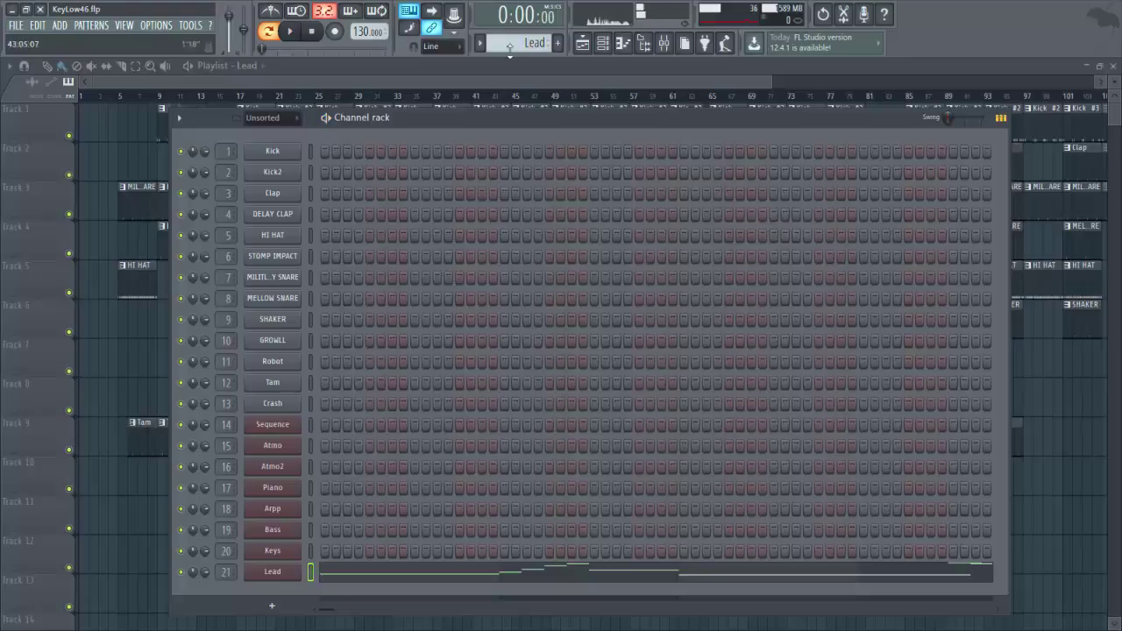
scroll(523, 48, "up", 5)
scroll(517, 51, "up", 4)
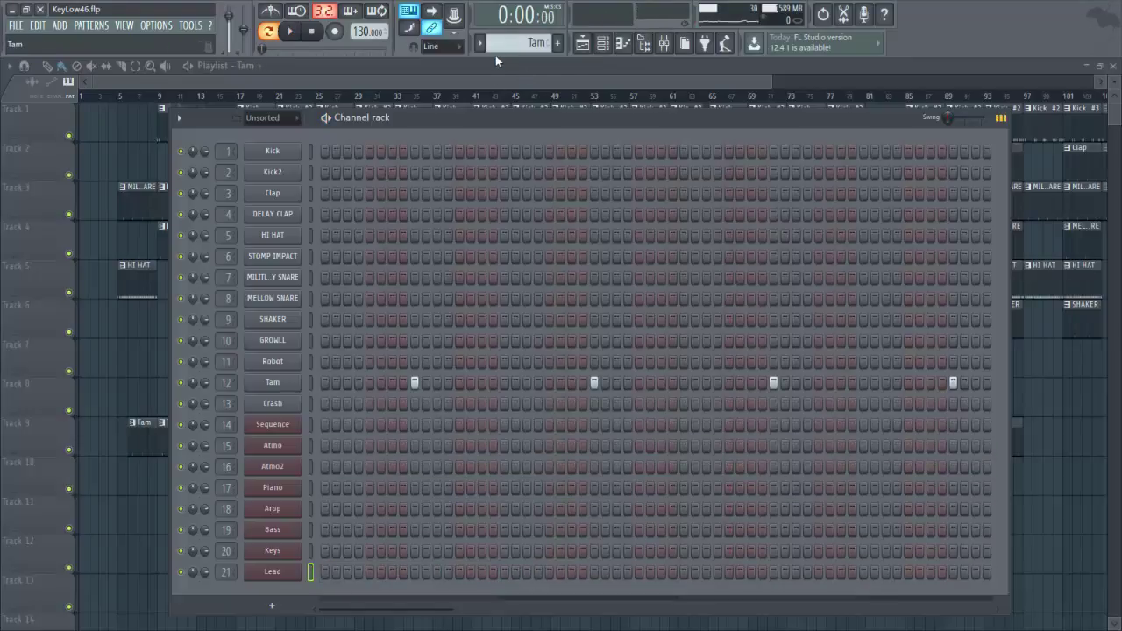
scroll(495, 55, "up", 6)
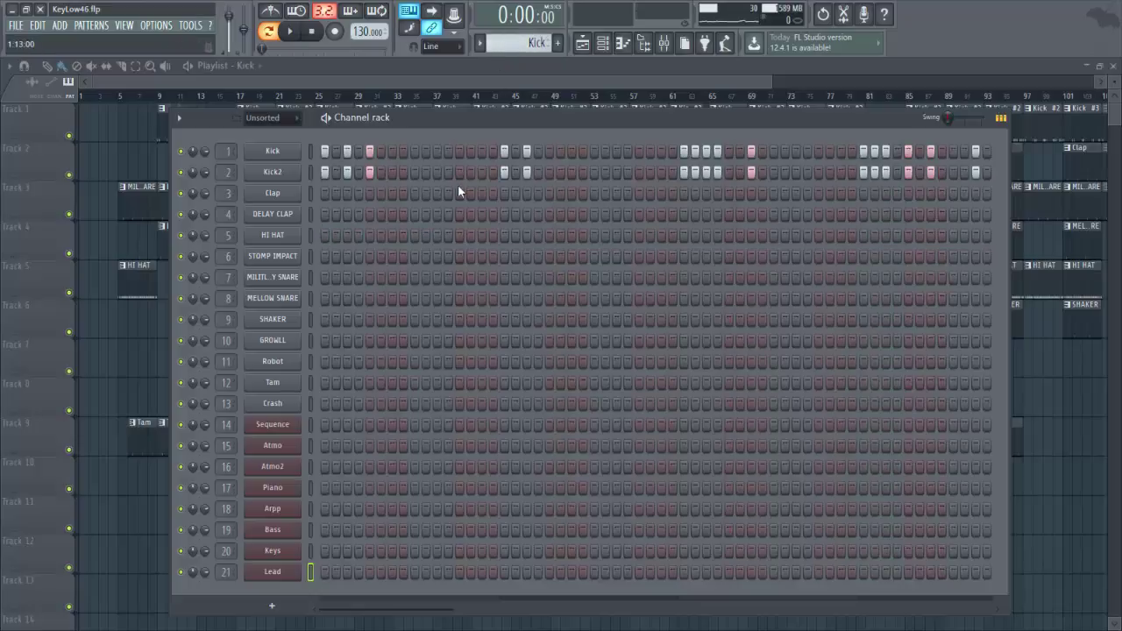
Listen to the Kick, Kick #2 and Kick #3 patterns one after another in the channel rack
key("space")
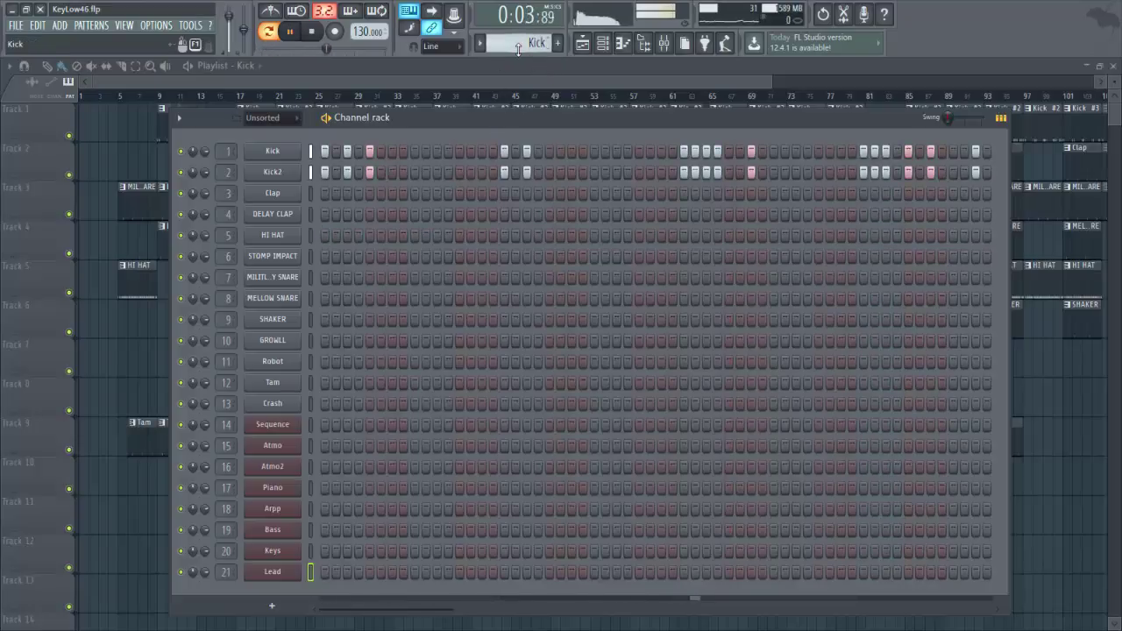
scroll(518, 49, "down", 1)
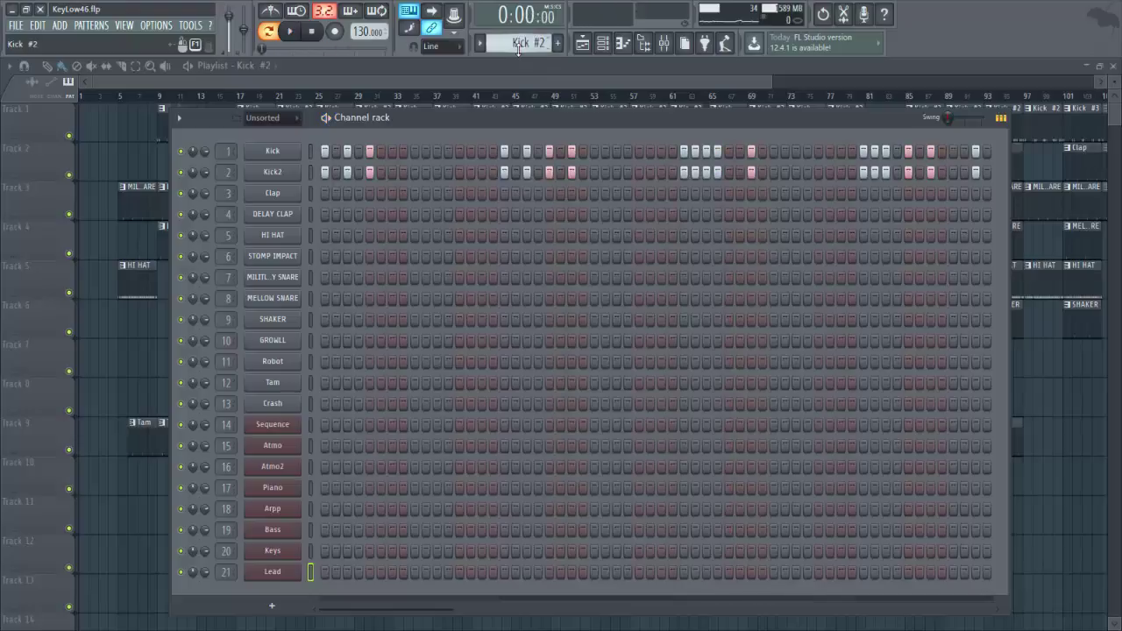
key("space")
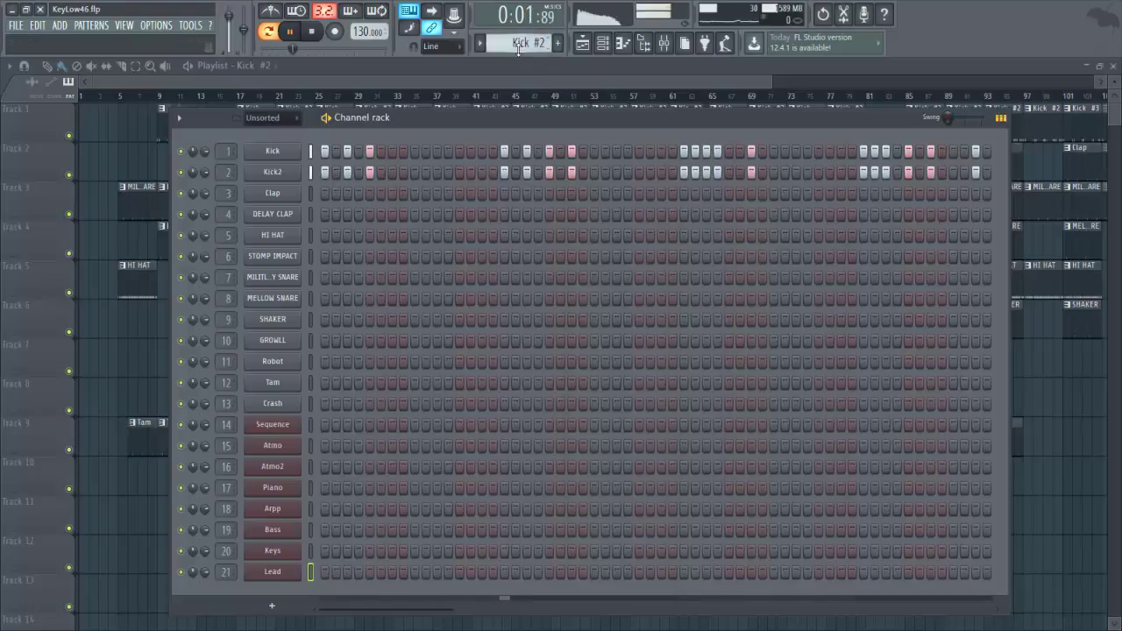
scroll(518, 49, "down", 1)
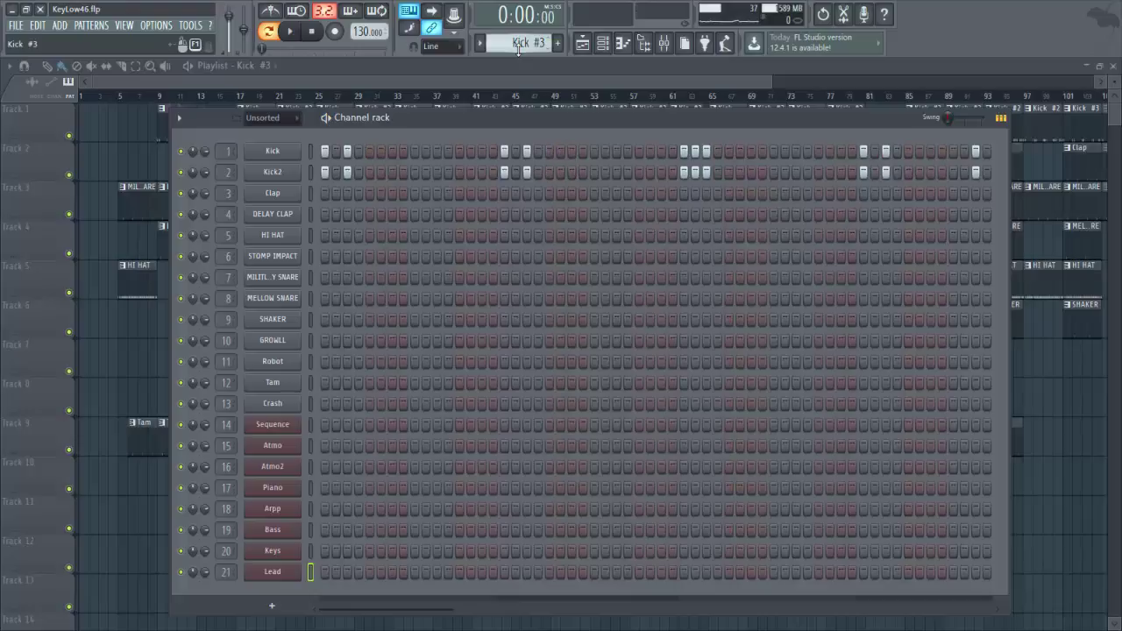
key("space")
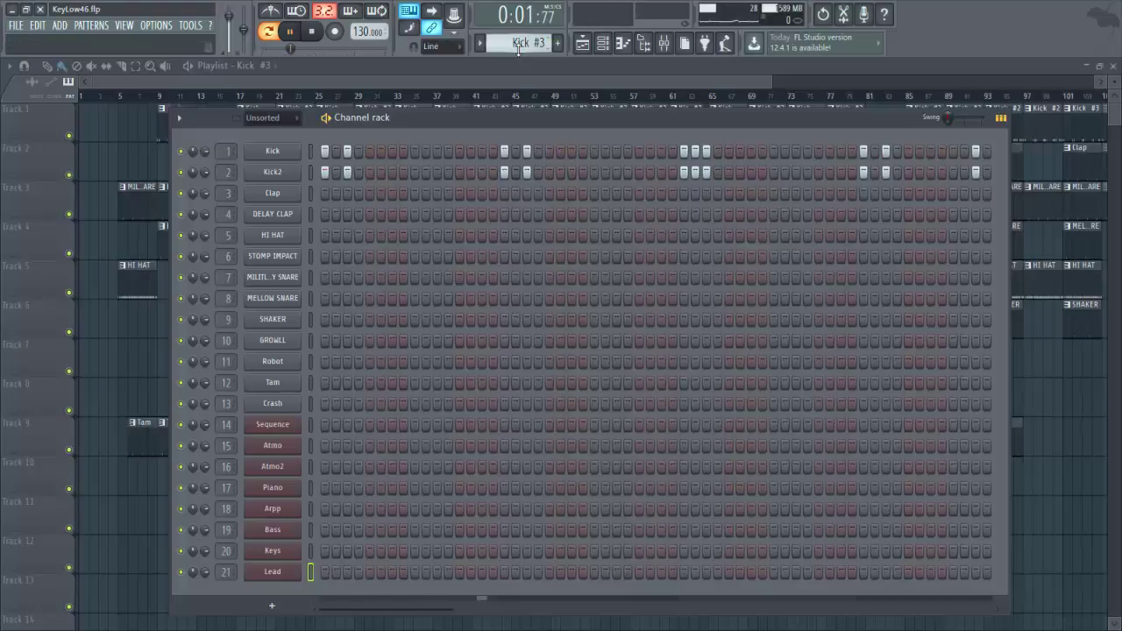
key("space")
Listen to the Clap, HI HAT, STOMP IMPACT and MILITLARY SNARE patterns in turn, viewing their steps in the channel rack
scroll(518, 49, "down", 1)
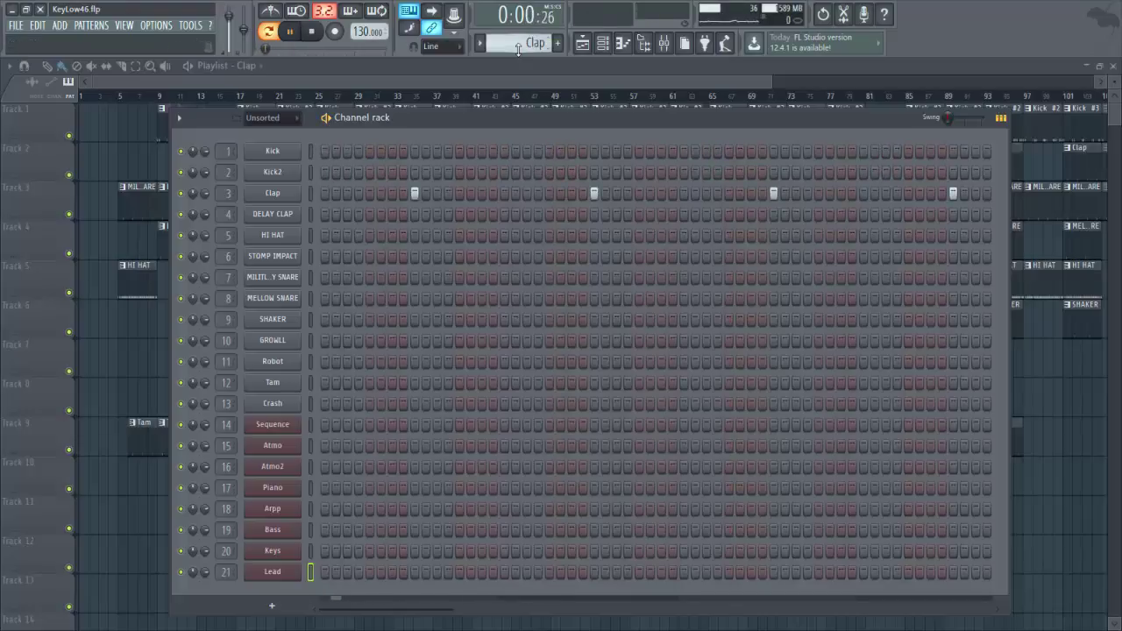
scroll(518, 49, "down", 1)
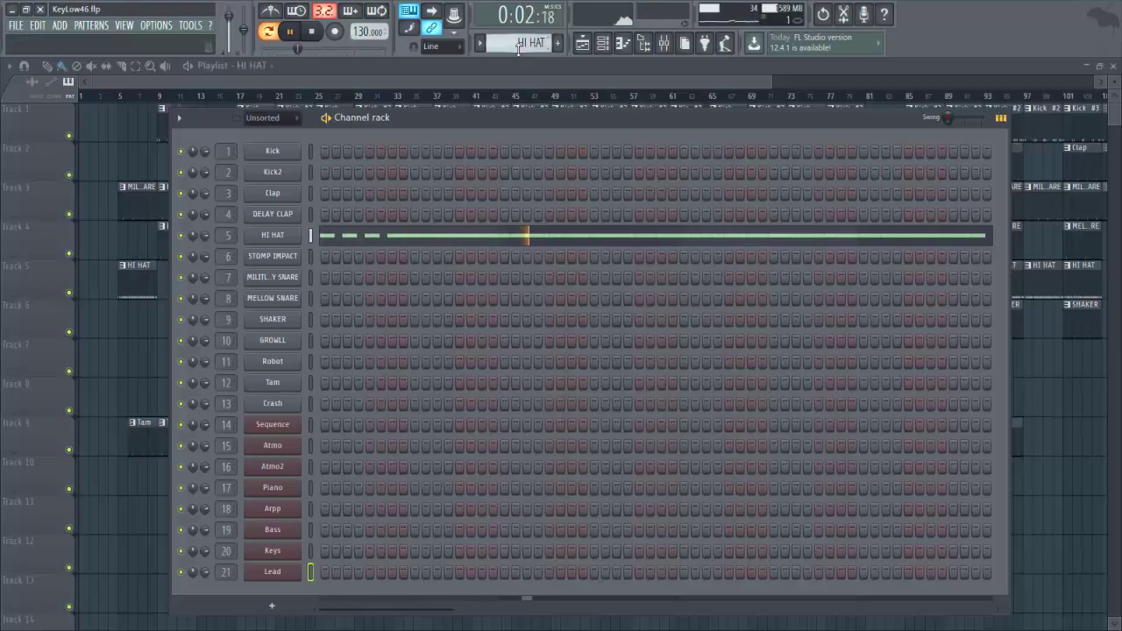
key("space")
scroll(518, 49, "down", 1)
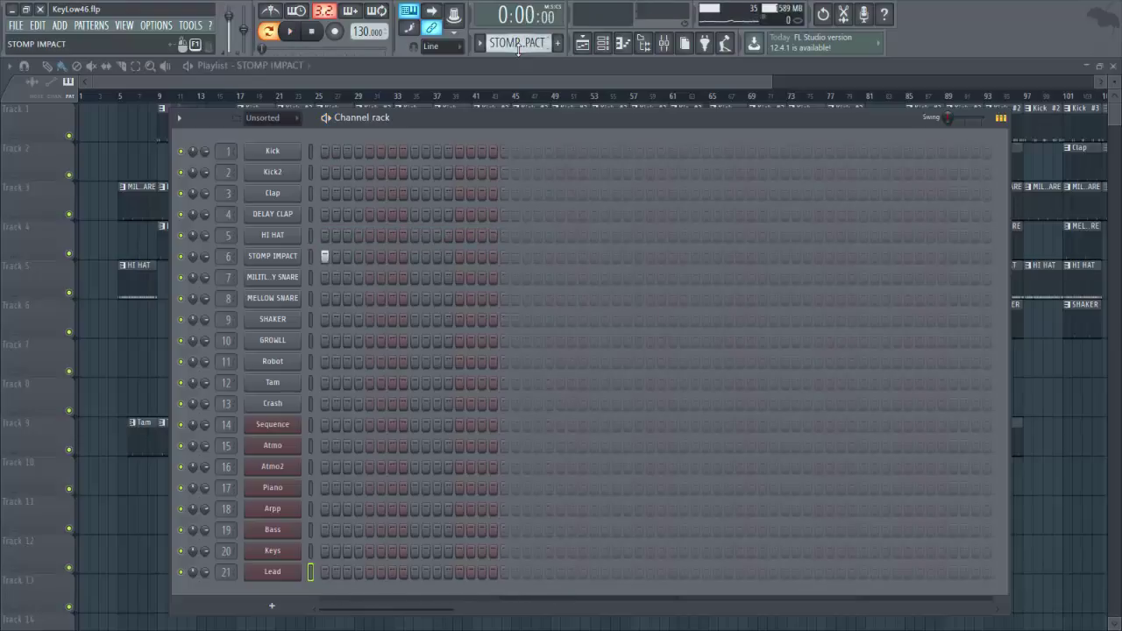
key("space")
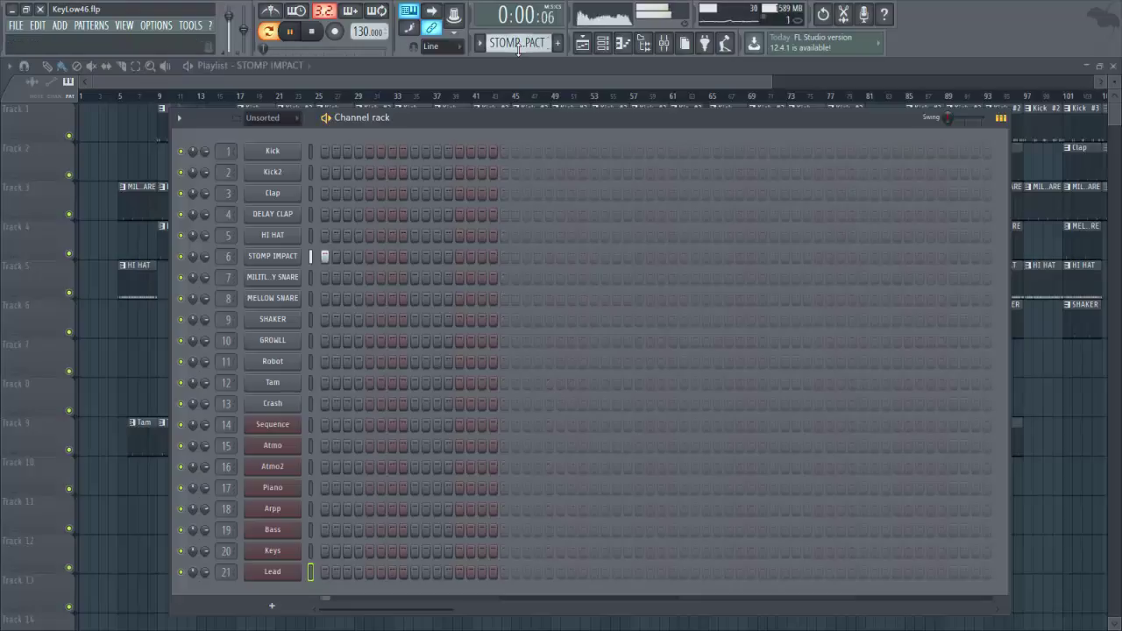
scroll(518, 49, "down", 1)
key("space")
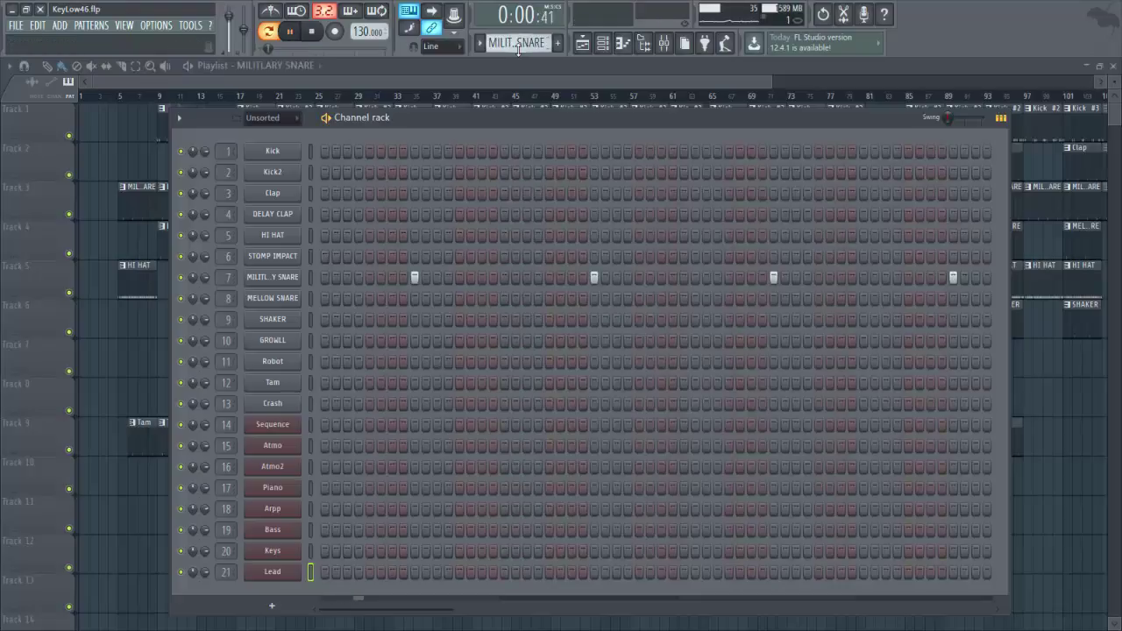
Listen to the MELLOW SNARE, SHAKER, GROWLL and Robot patterns in turn, viewing each one's steps
scroll(518, 50, "down", 1)
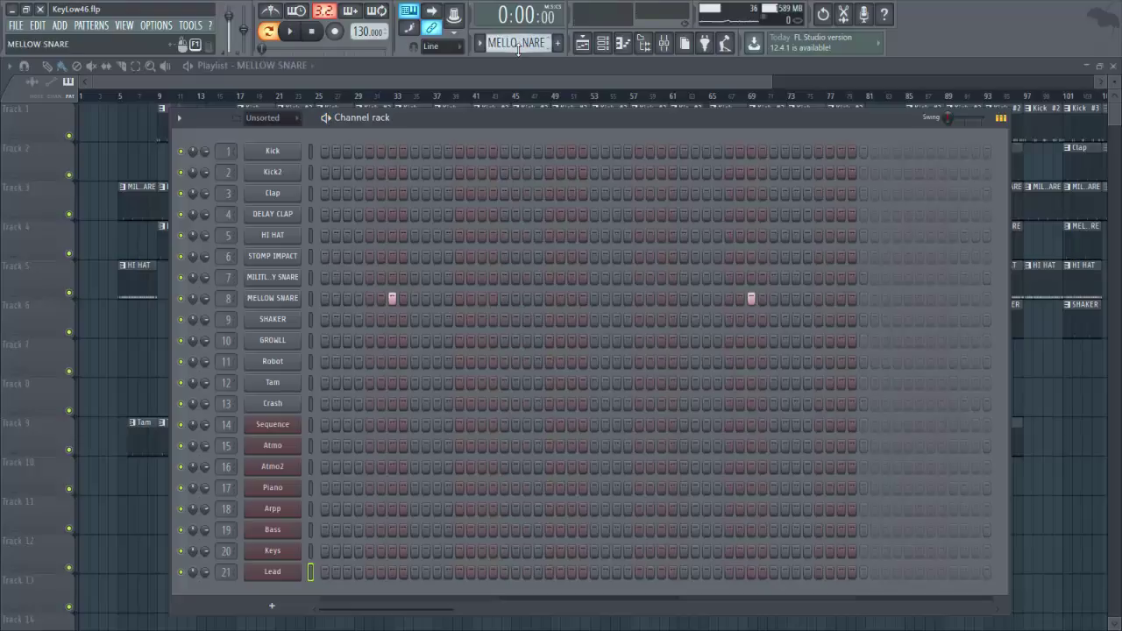
key("space")
scroll(518, 50, "down", 1)
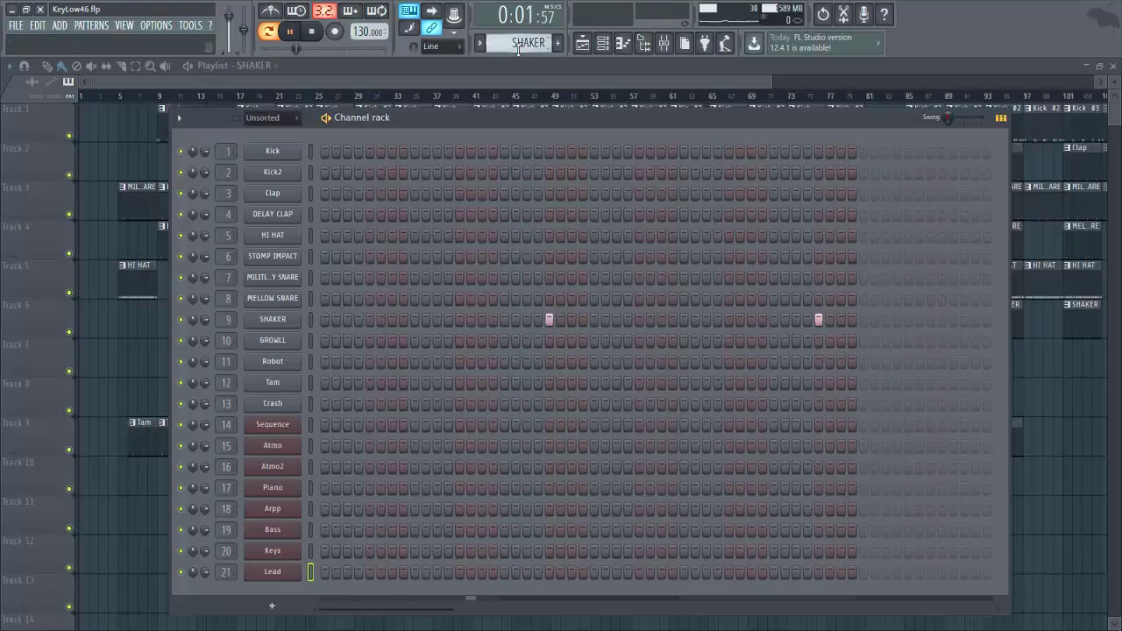
scroll(518, 50, "down", 1)
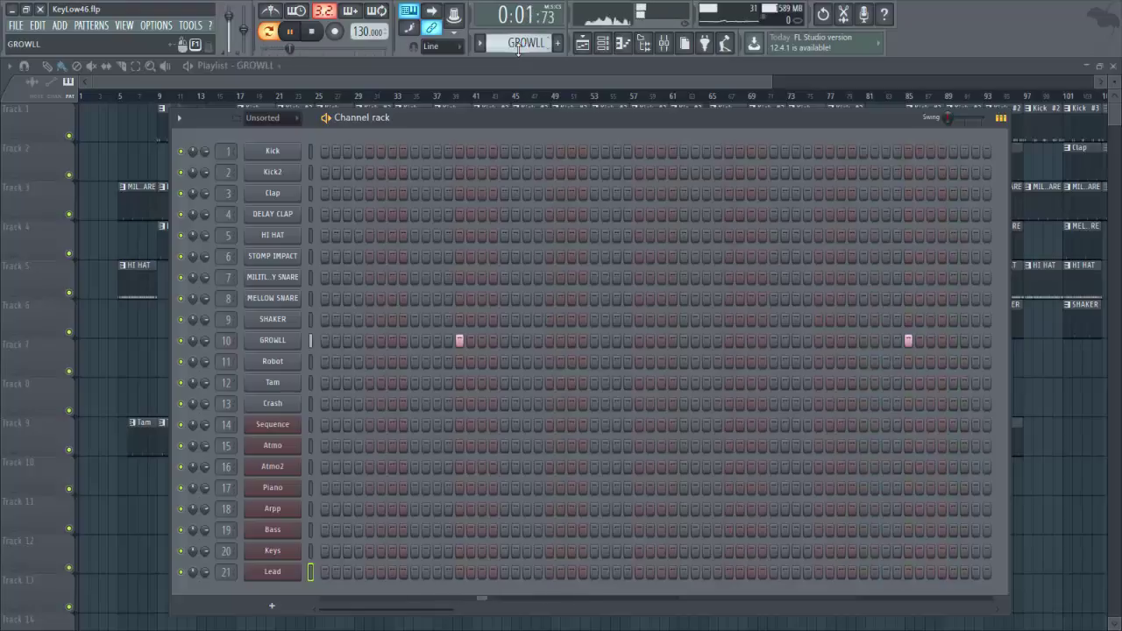
scroll(518, 50, "down", 1)
key("space")
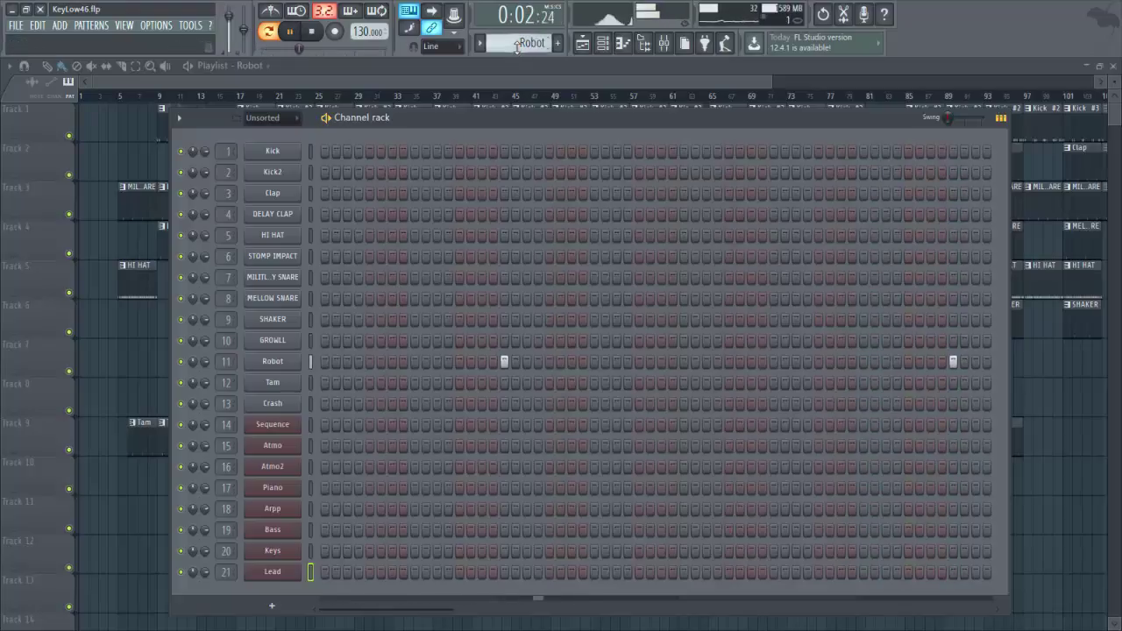
Listen to the Tam and Crash patterns, stop playback and hide the channel rack to reveal the playlist
scroll(517, 48, "down", 1)
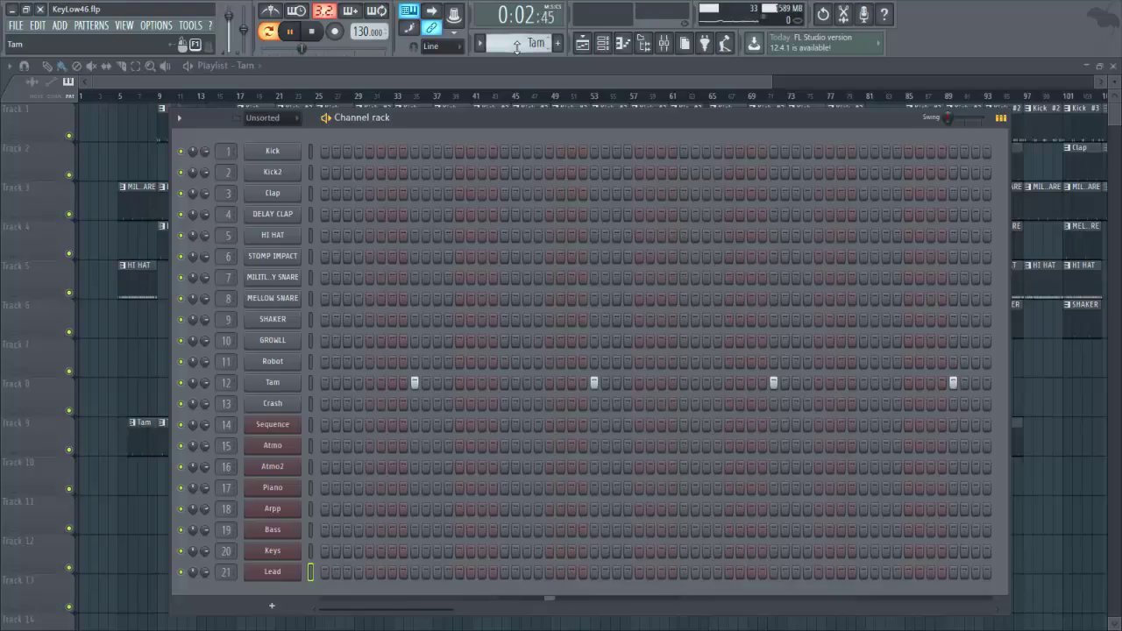
scroll(517, 48, "down", 1)
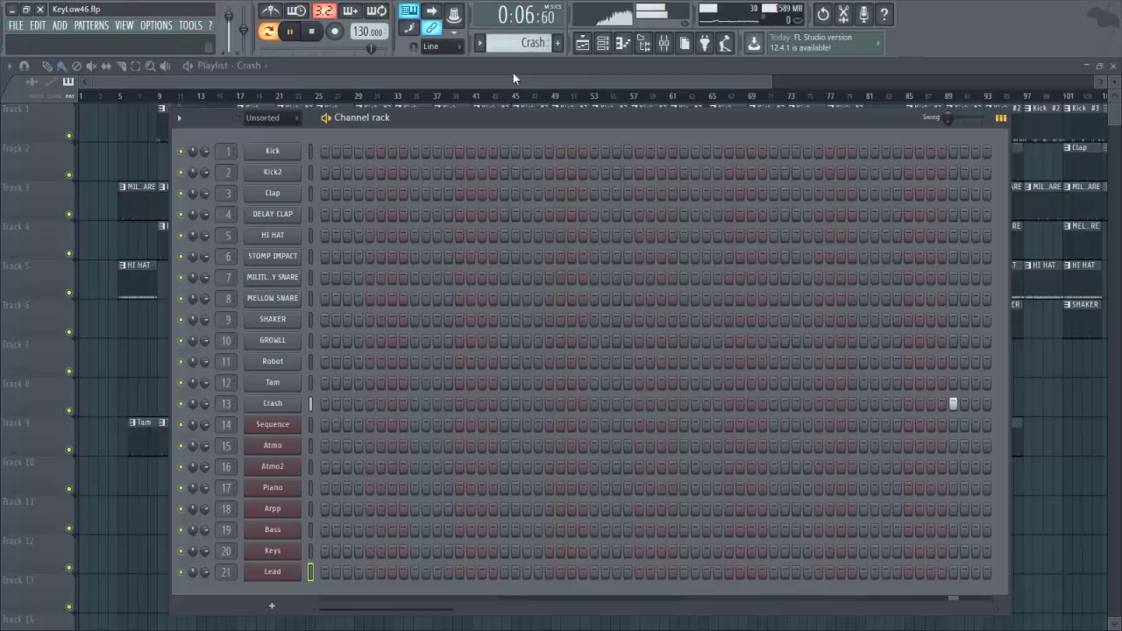
key("space")
key("F6")
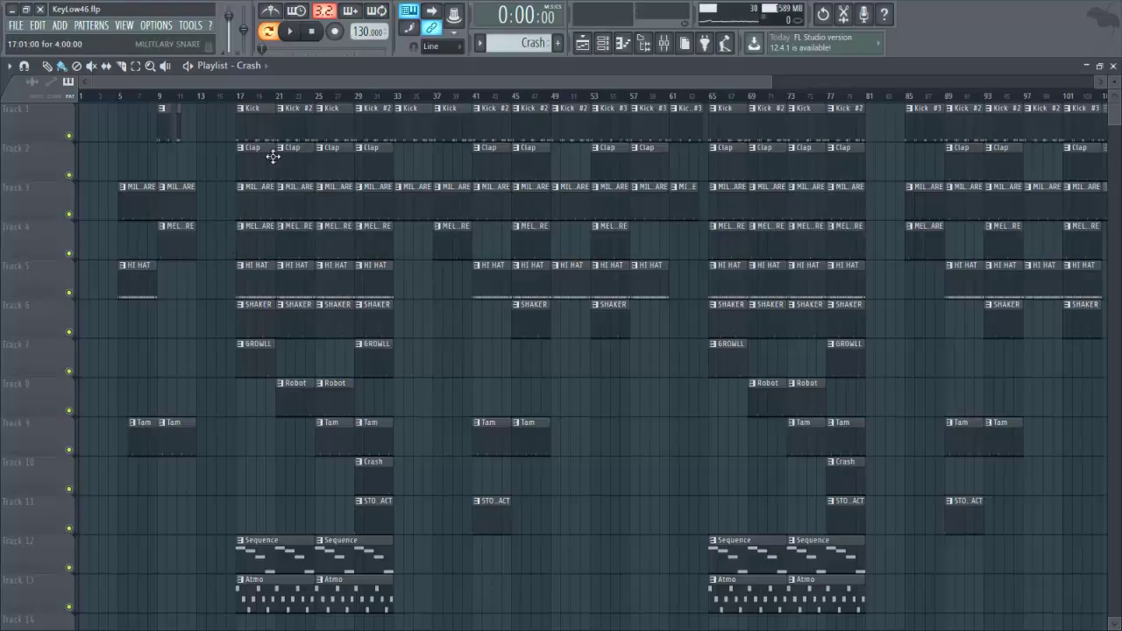
Play the full arrangement from bar 17 while following the drum and melody tracks in the playlist
left_click(248, 104)
key("space")
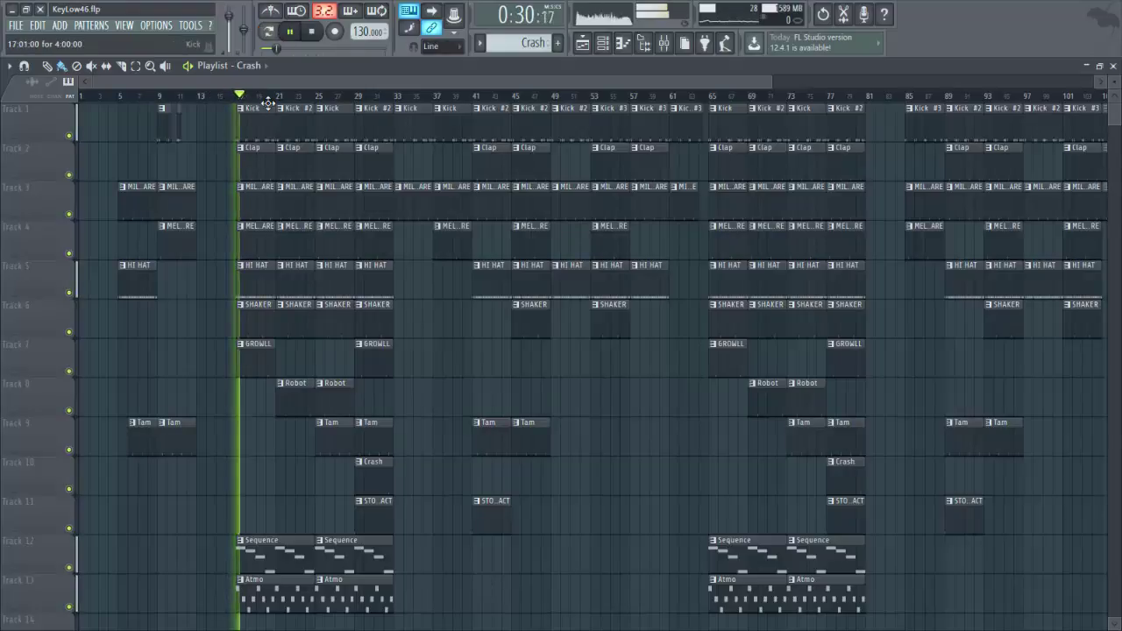
scroll(447, 285, "down", 5)
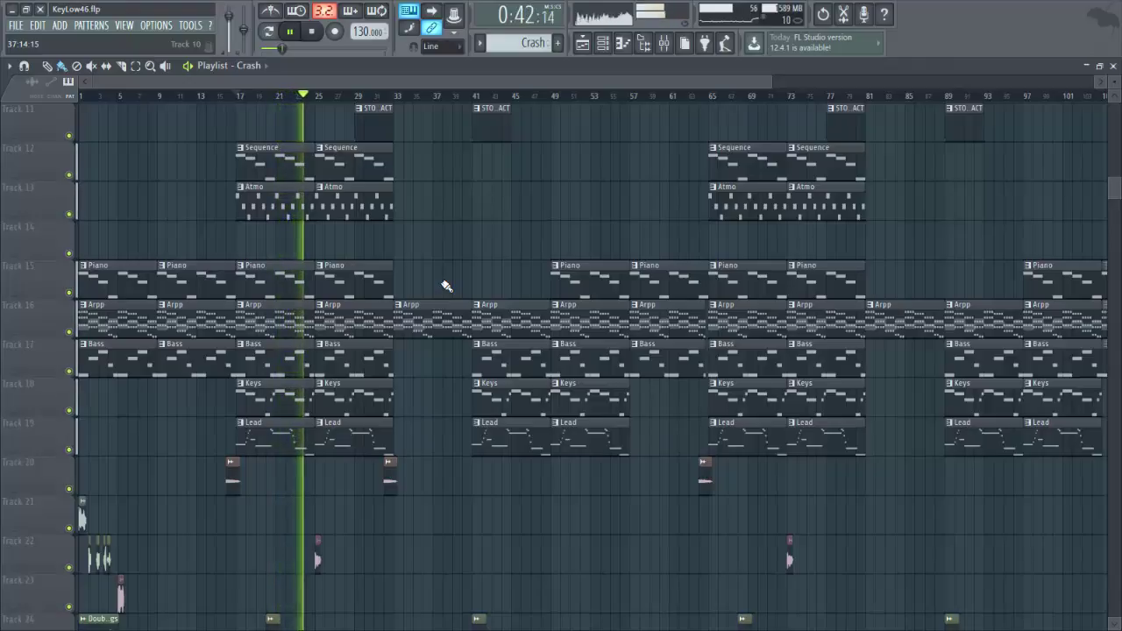
Examine the Master and Kick channels in the mixer during playback, and return to the playlist with playback stopped
left_click(664, 46)
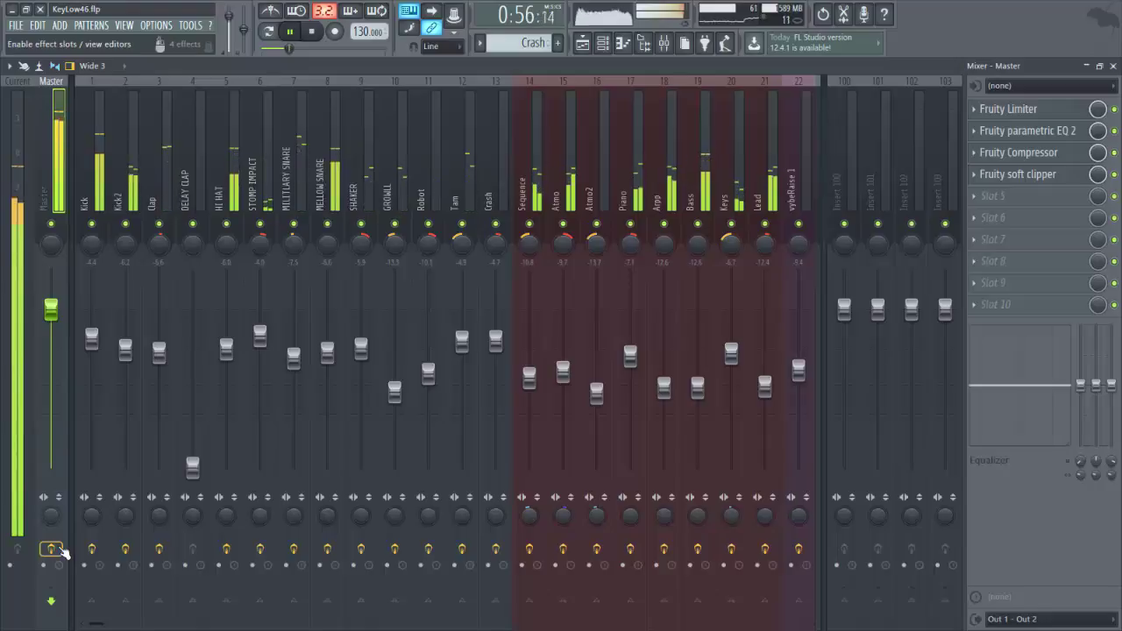
left_click(95, 189)
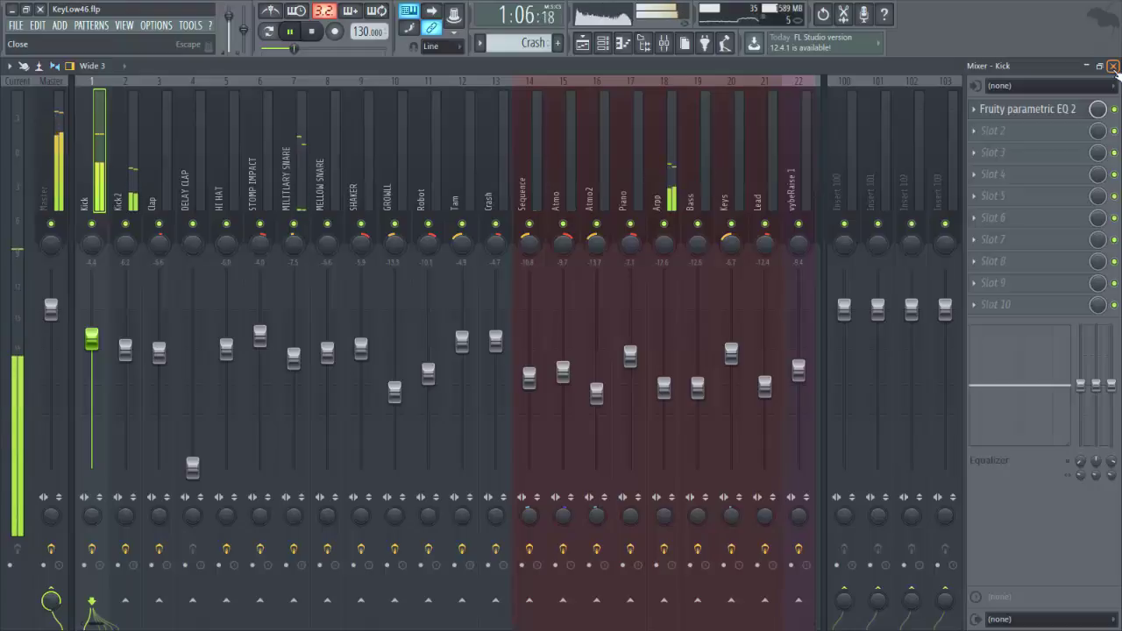
left_click(1112, 66)
key("space")
Play the arrangement from bar 33 in a closer view of the playlist, and stop playback
scroll(435, 235, "down", 3)
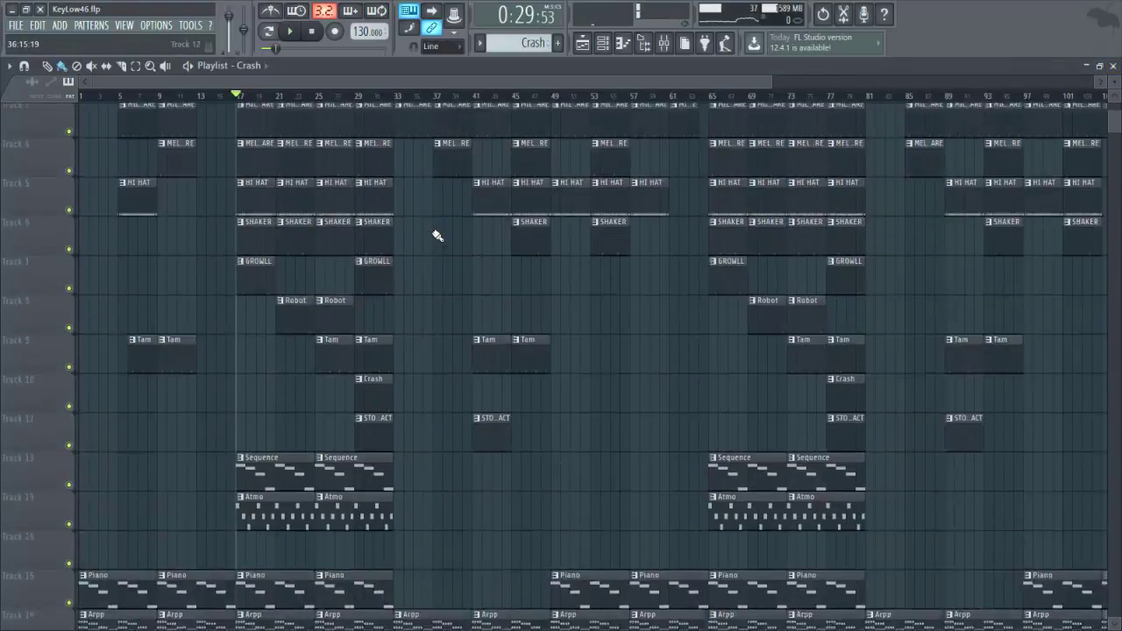
scroll(434, 229, "up", 1)
scroll(412, 100, "up", 3)
scroll(422, 180, "up", 1)
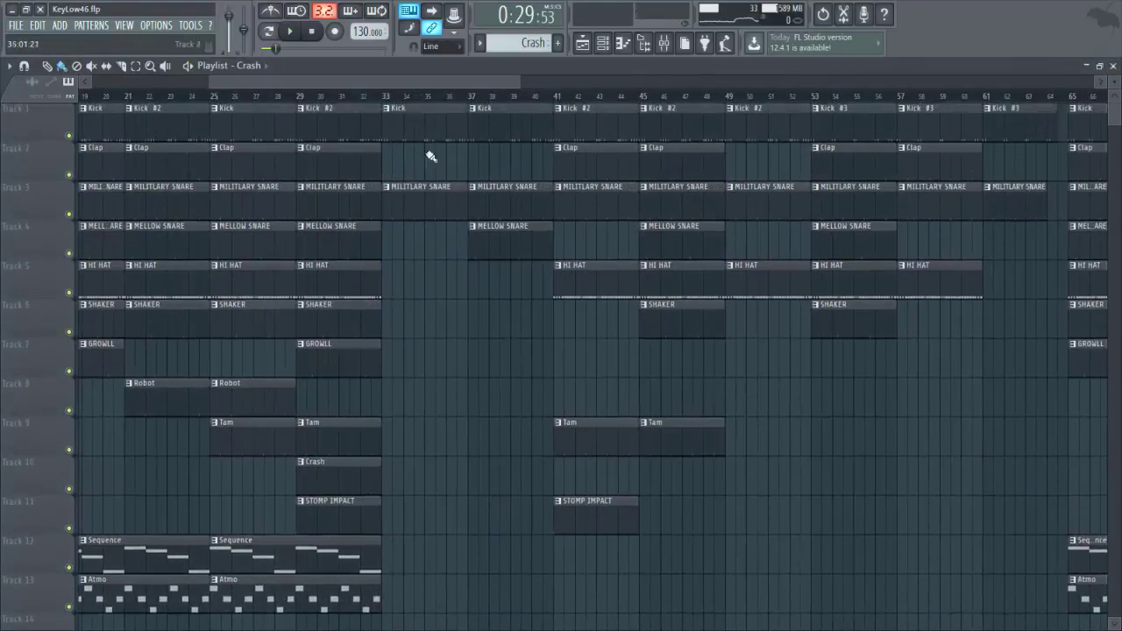
left_click(382, 94)
key("space")
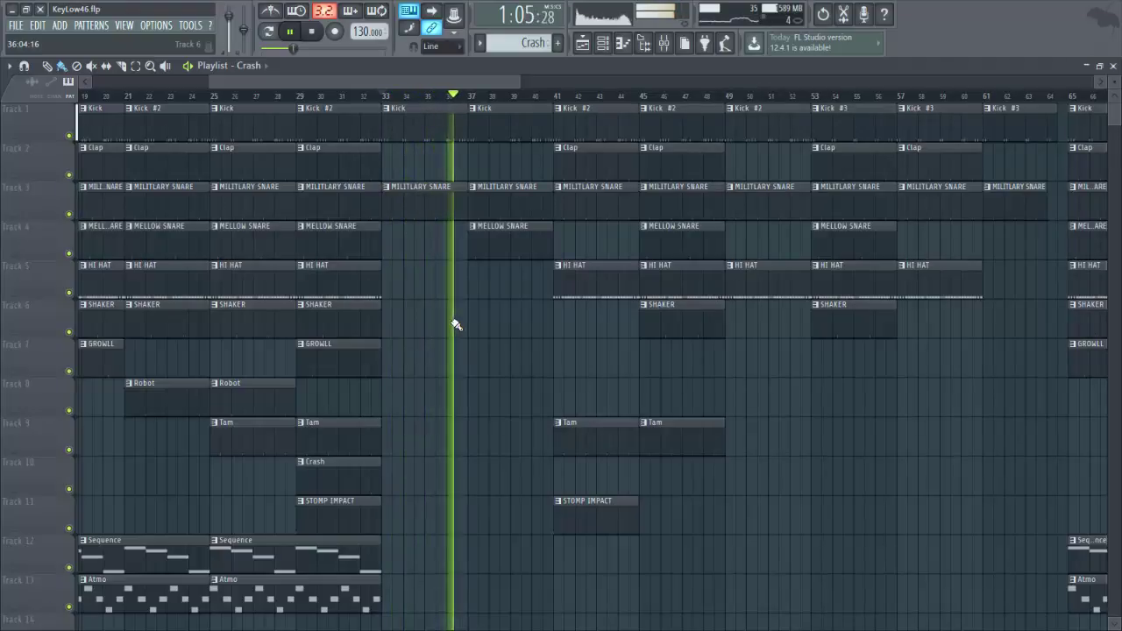
key("space")
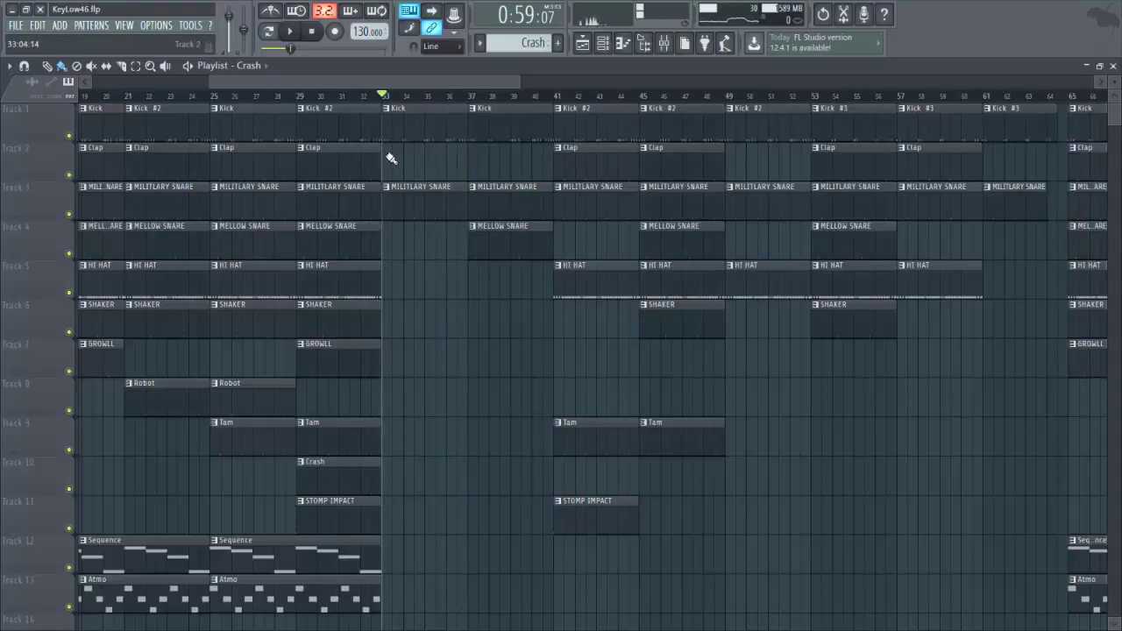
Examine the remaining playlist tracks and the arrangement through its final bars, and check the mixer levels once more
scroll(401, 105, "down", 4)
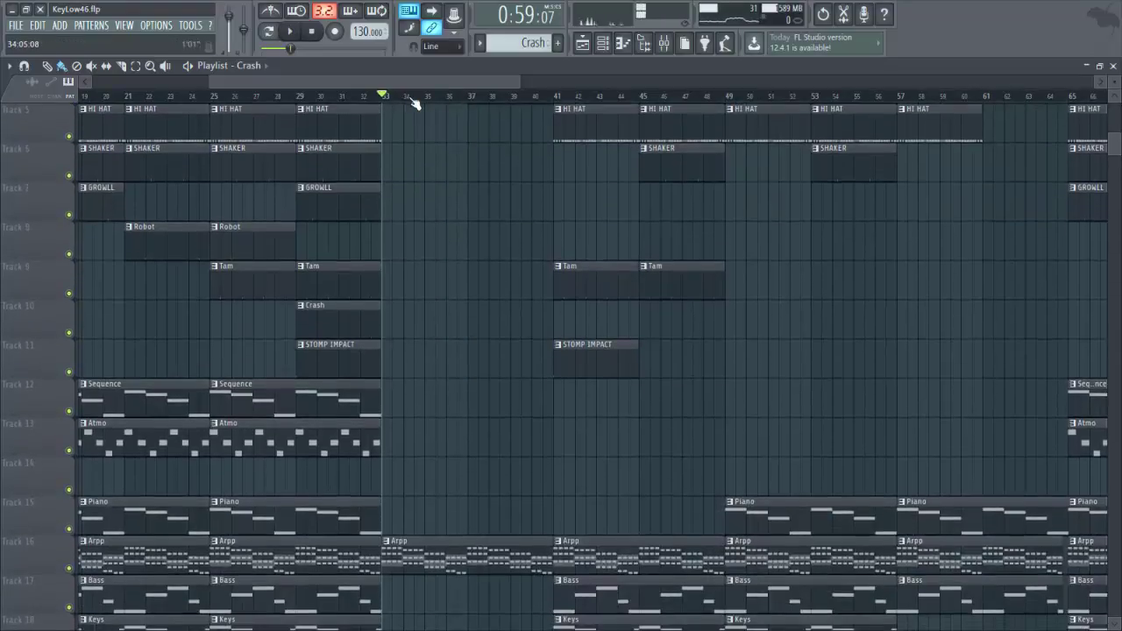
scroll(416, 102, "down", 2)
scroll(458, 243, "down", 11)
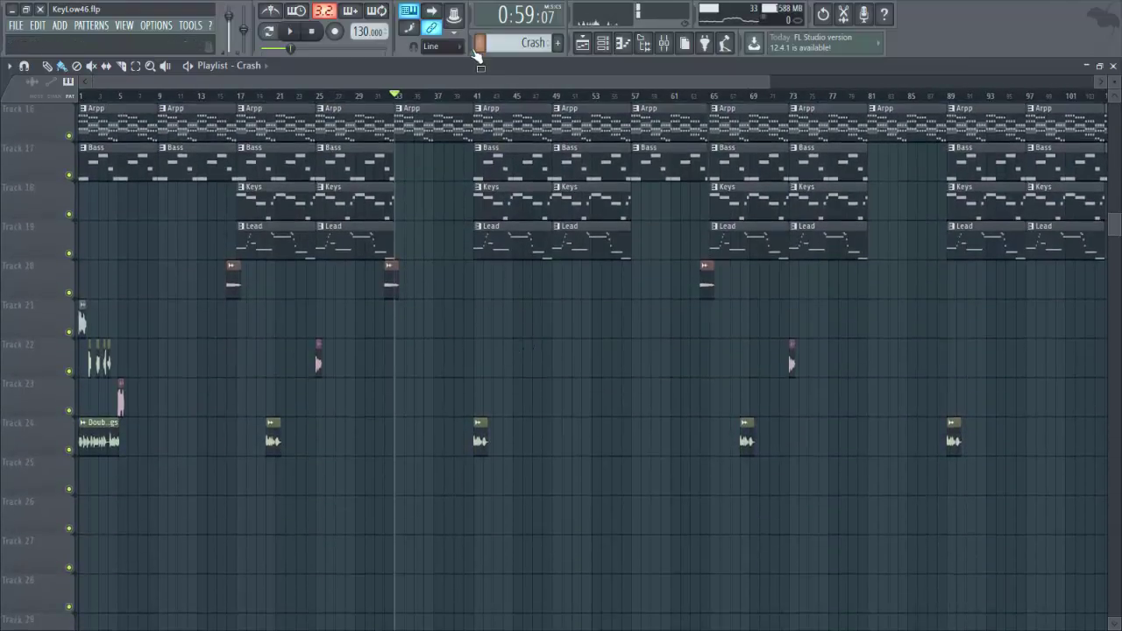
left_click_drag(495, 81, 794, 70)
scroll(403, 325, "up", 15)
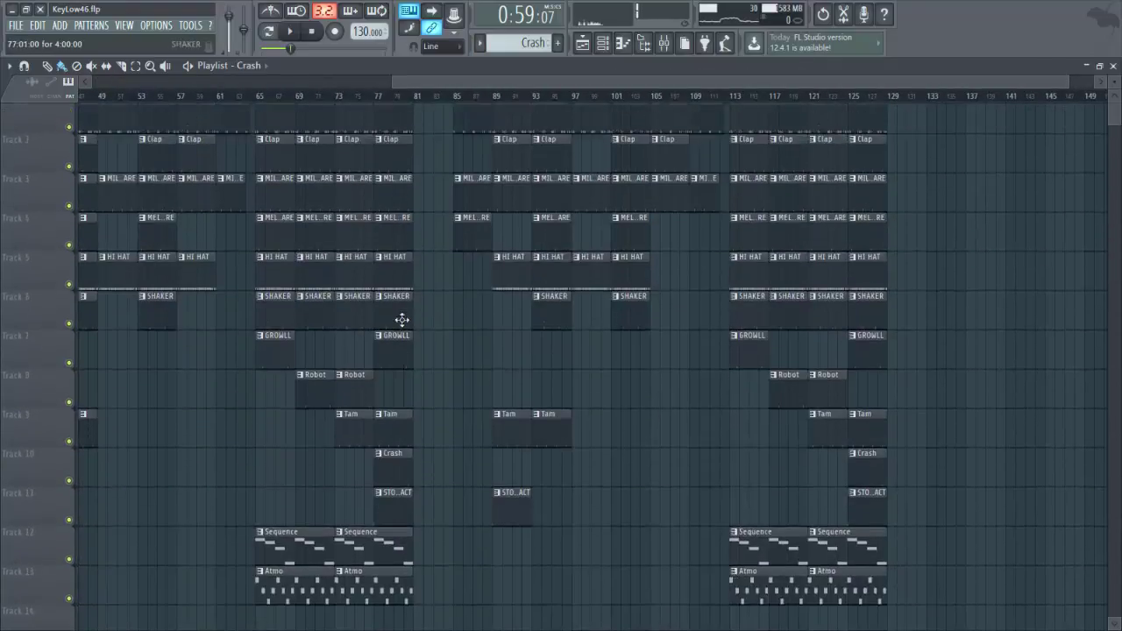
left_click_drag(474, 85, 79, 58)
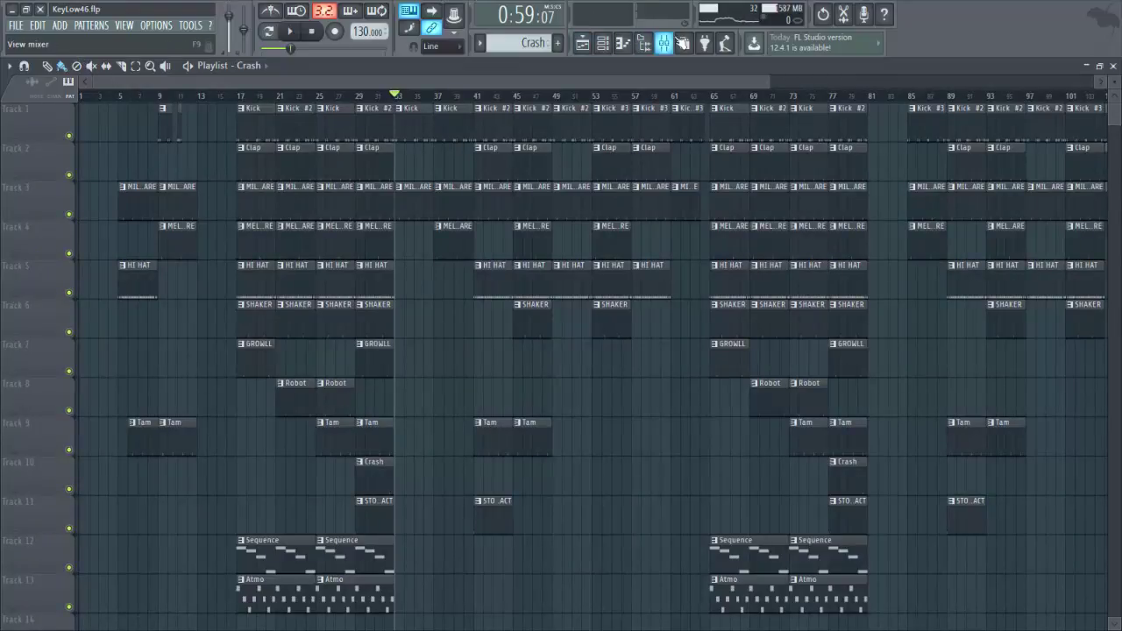
left_click(663, 43)
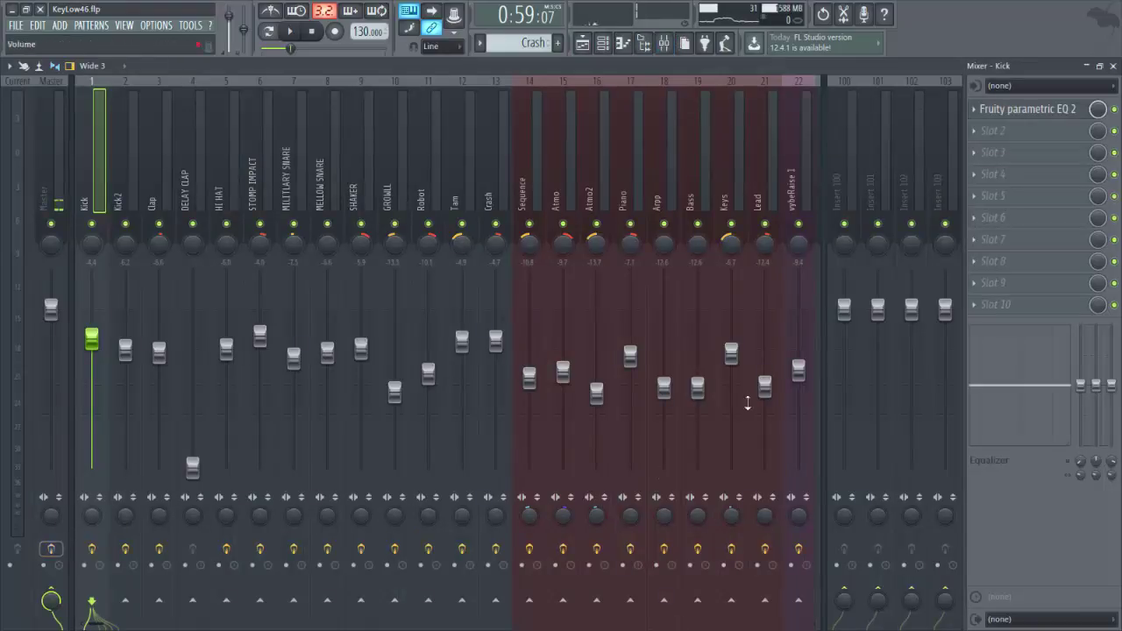
key("F5")
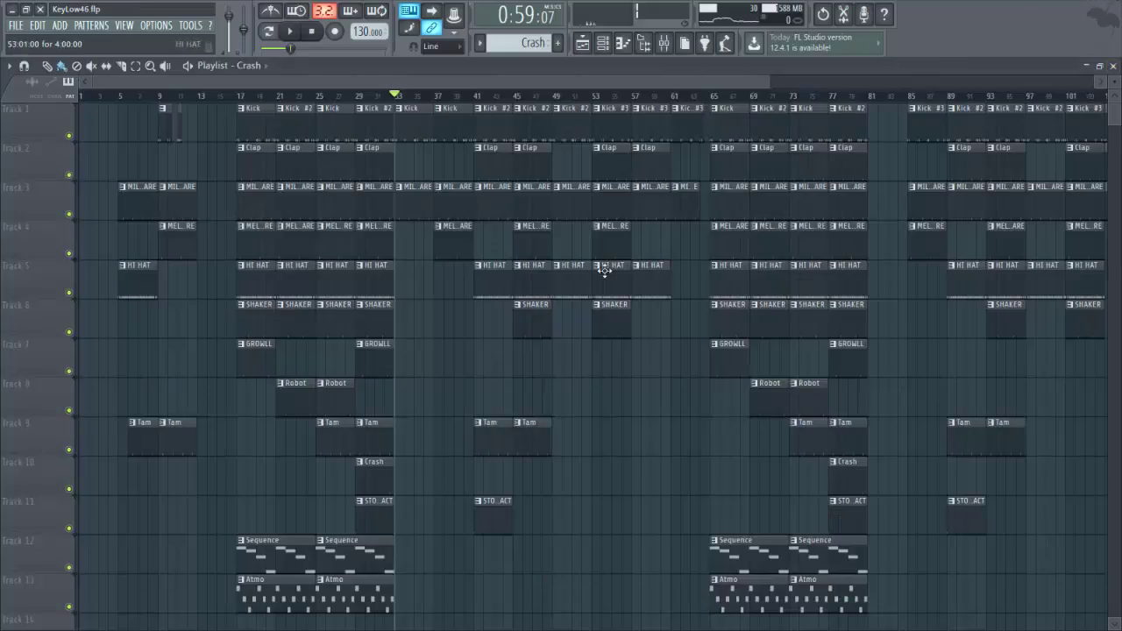